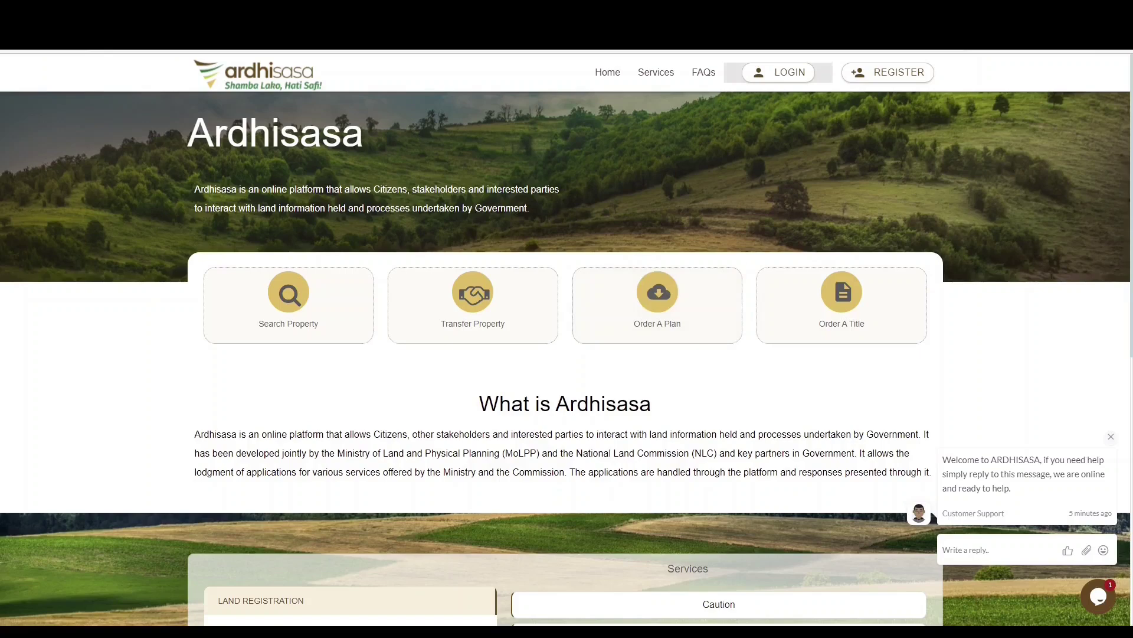
Enter the account ID and password on the sign-in page to request a verification code.
{"action": "left_click", "coordinate": [774, 74]}
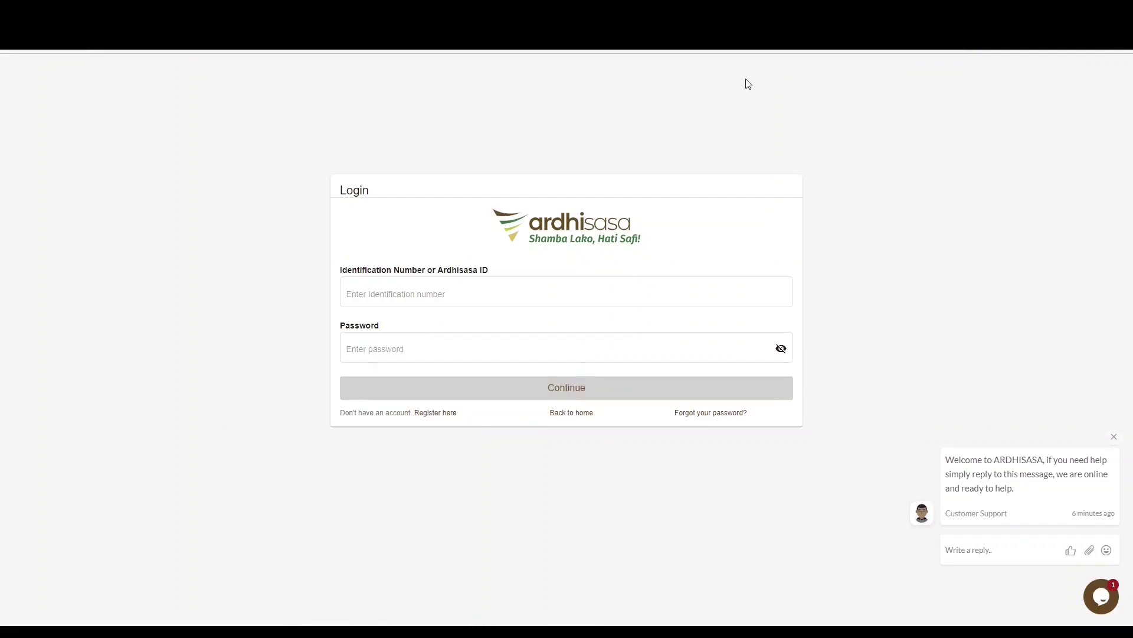
{"action": "left_click", "coordinate": [383, 305]}
{"action": "type", "text": "P000"}
{"action": "left_click", "coordinate": [375, 347]}
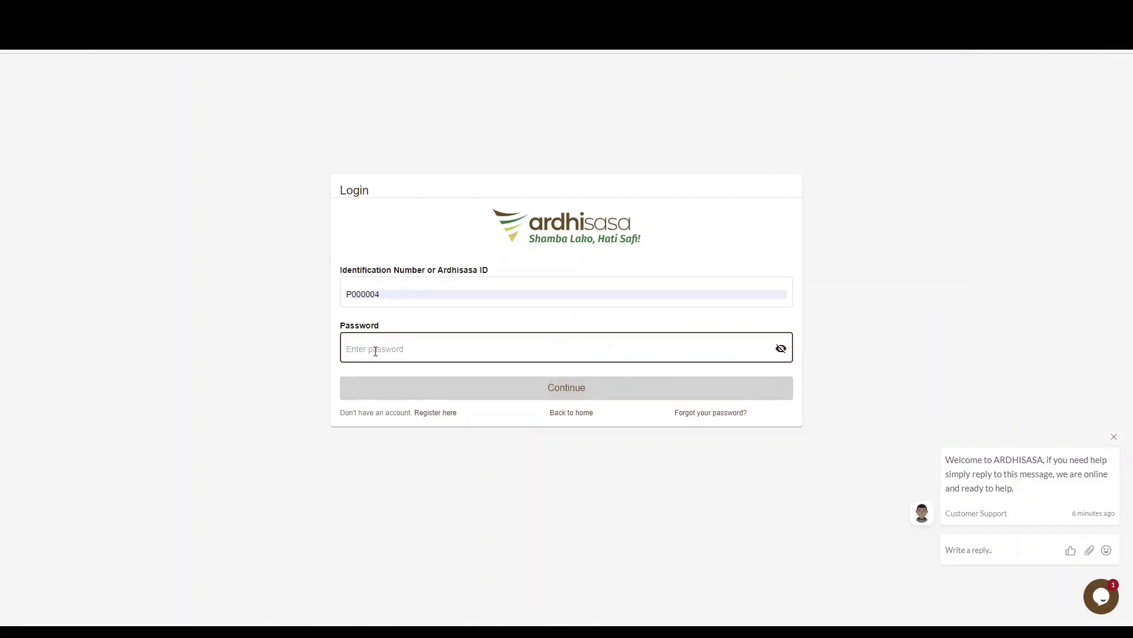
{"action": "type", "text": "••••••••"}
{"action": "left_click", "coordinate": [548, 394]}
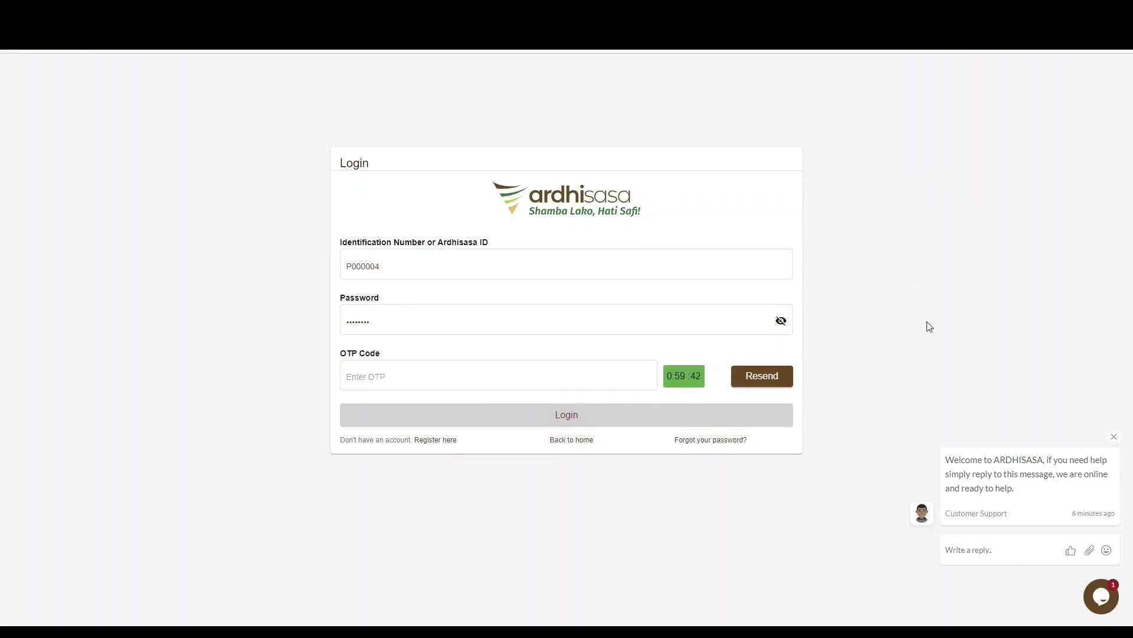
Paste the one-time verification code and log in to the services dashboard.
{"action": "left_click", "coordinate": [382, 377]}
{"action": "key", "text": "ctrl+v"}
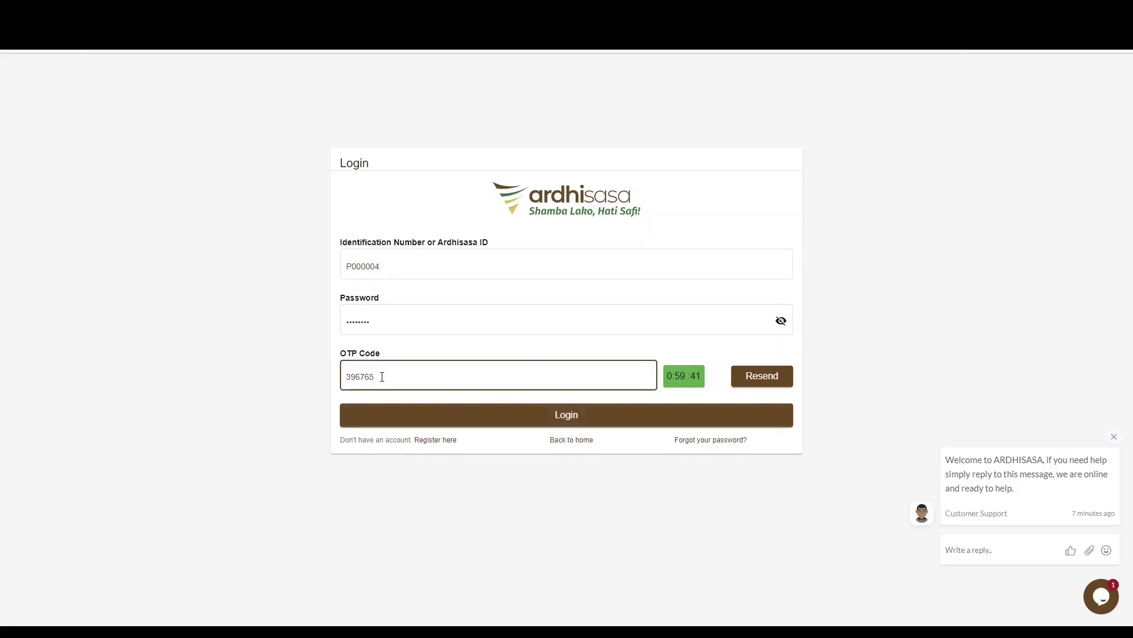
{"action": "left_click", "coordinate": [585, 415]}
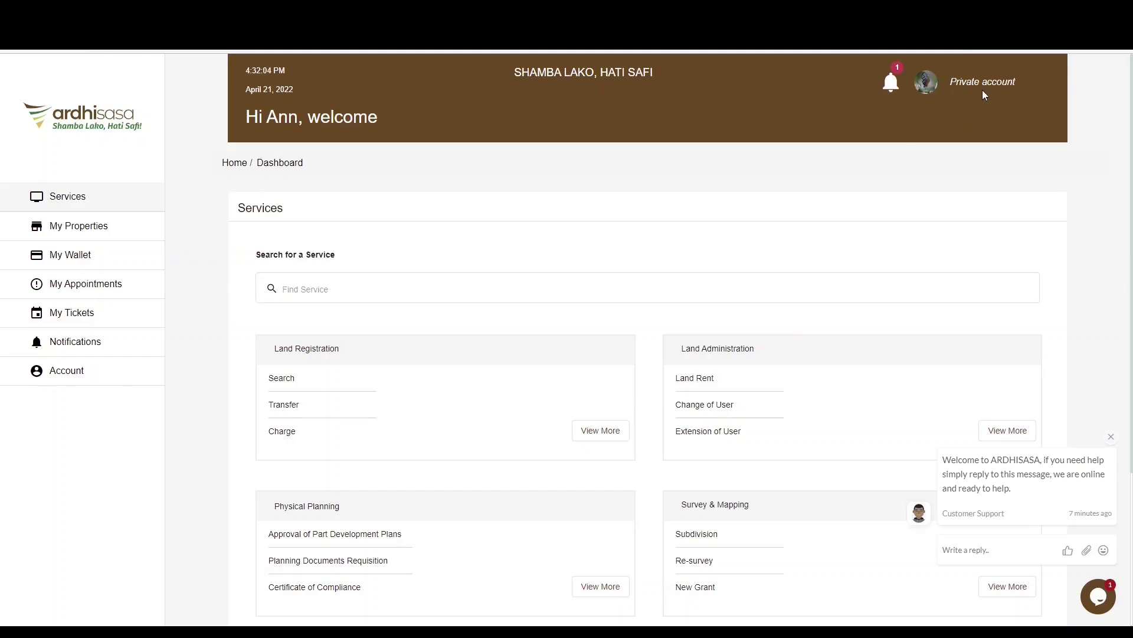
Switch the profile to the Advocate account and browse down the services list.
{"action": "left_click", "coordinate": [931, 90]}
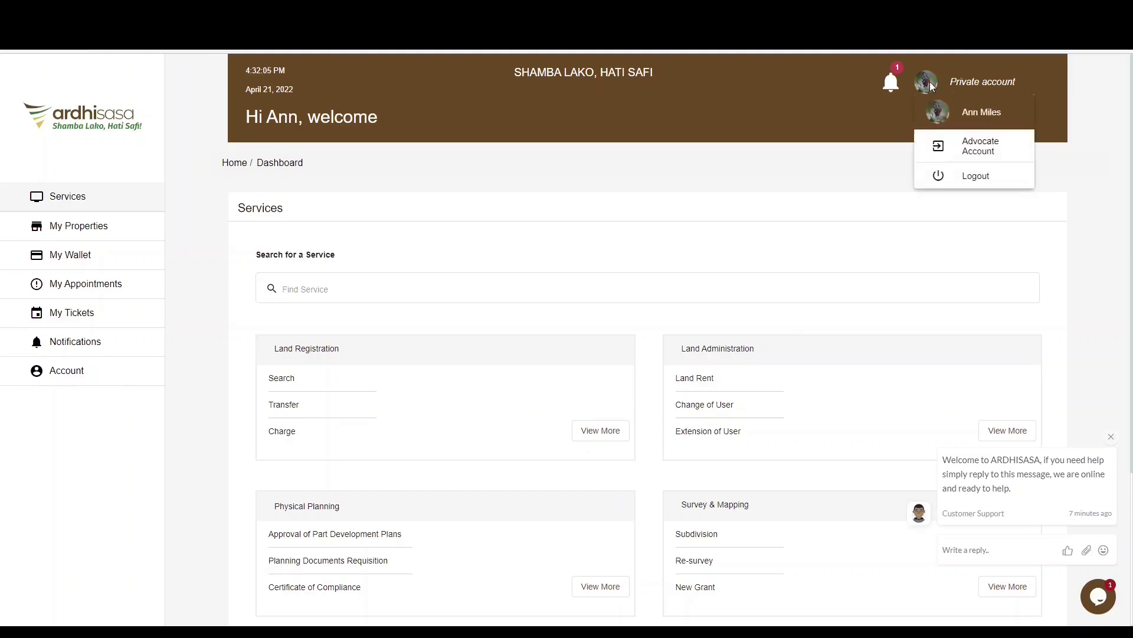
{"action": "left_click", "coordinate": [990, 155]}
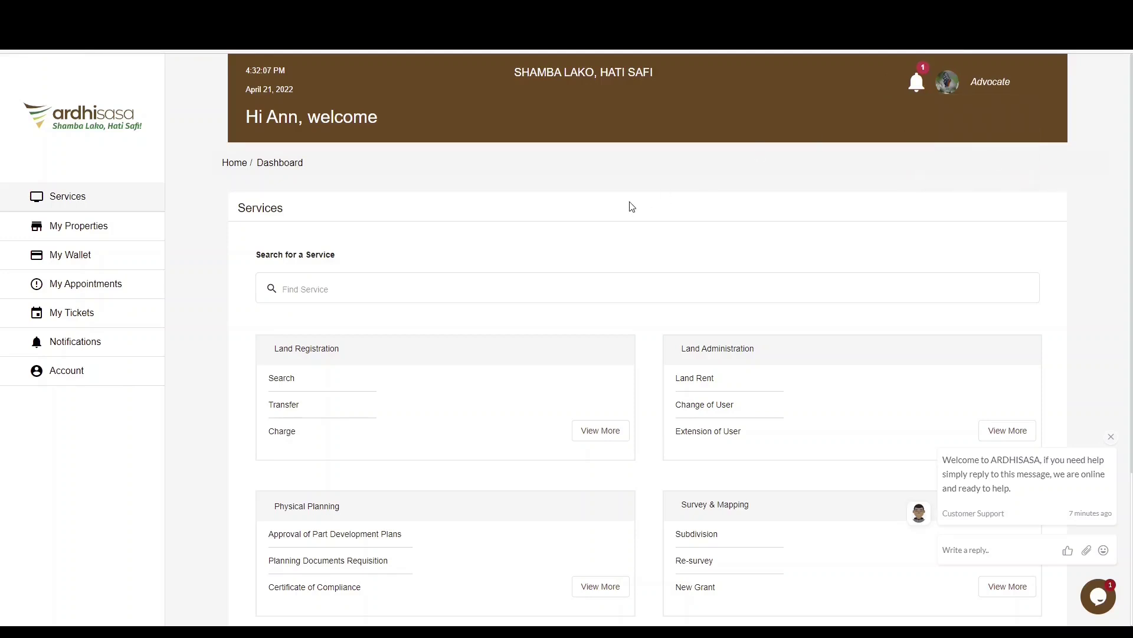
{"action": "left_click", "coordinate": [574, 290]}
{"action": "scroll", "coordinate": [531, 283], "scroll_direction": "down", "scroll_amount": 2}
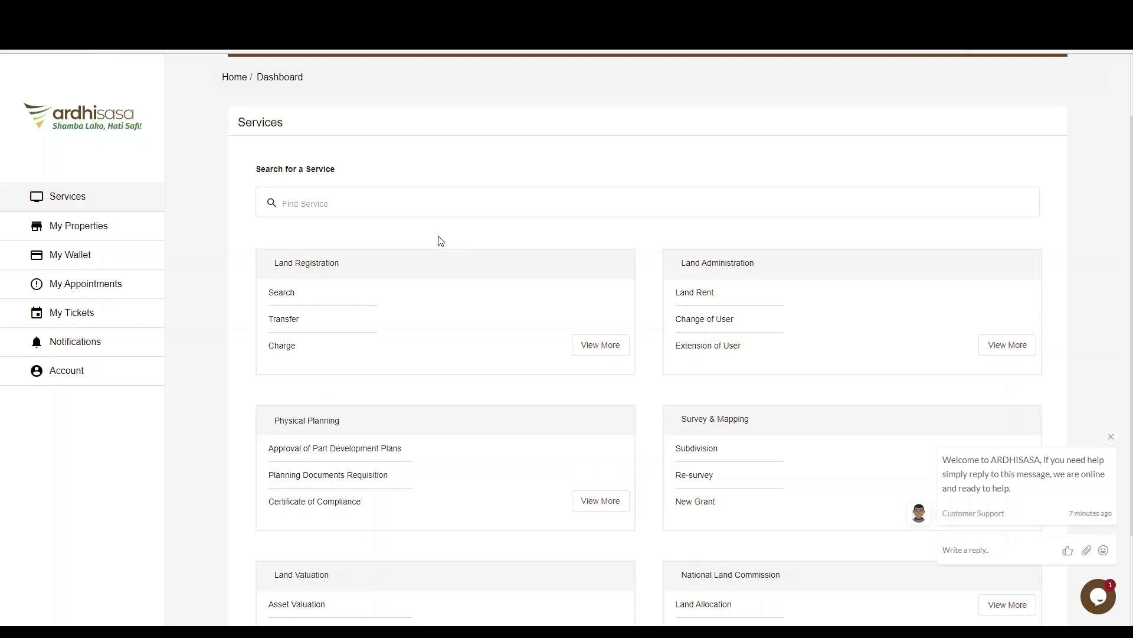
{"action": "scroll", "coordinate": [437, 240], "scroll_direction": "down", "scroll_amount": 1}
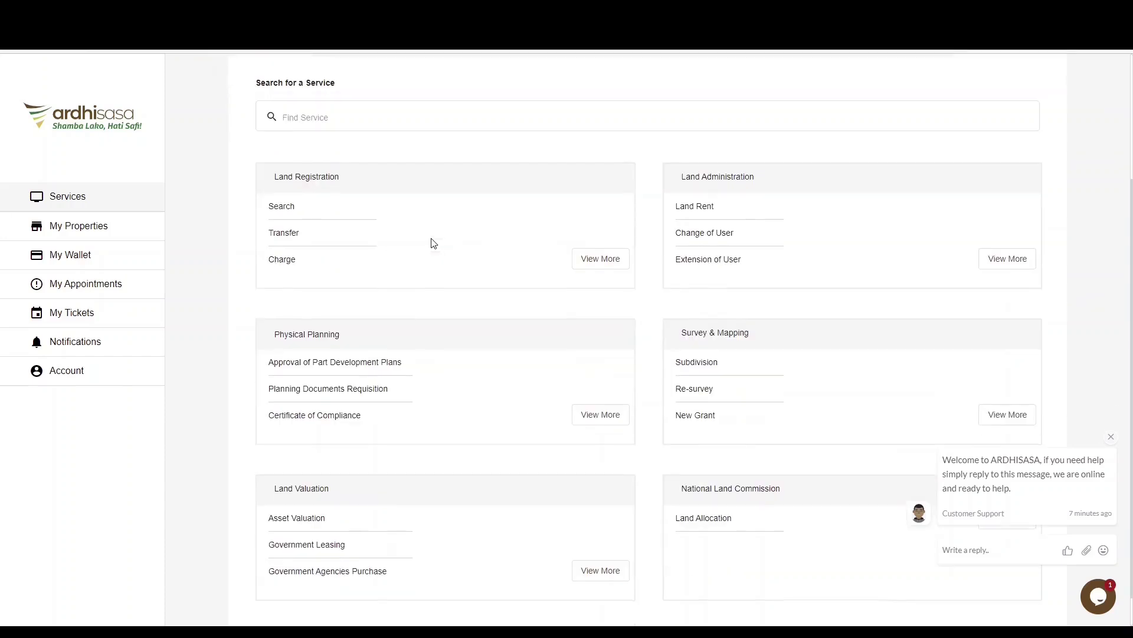
Expand all Land Registration services and open Replacement of Title Issued from the Closed Register.
{"action": "left_click", "coordinate": [614, 265]}
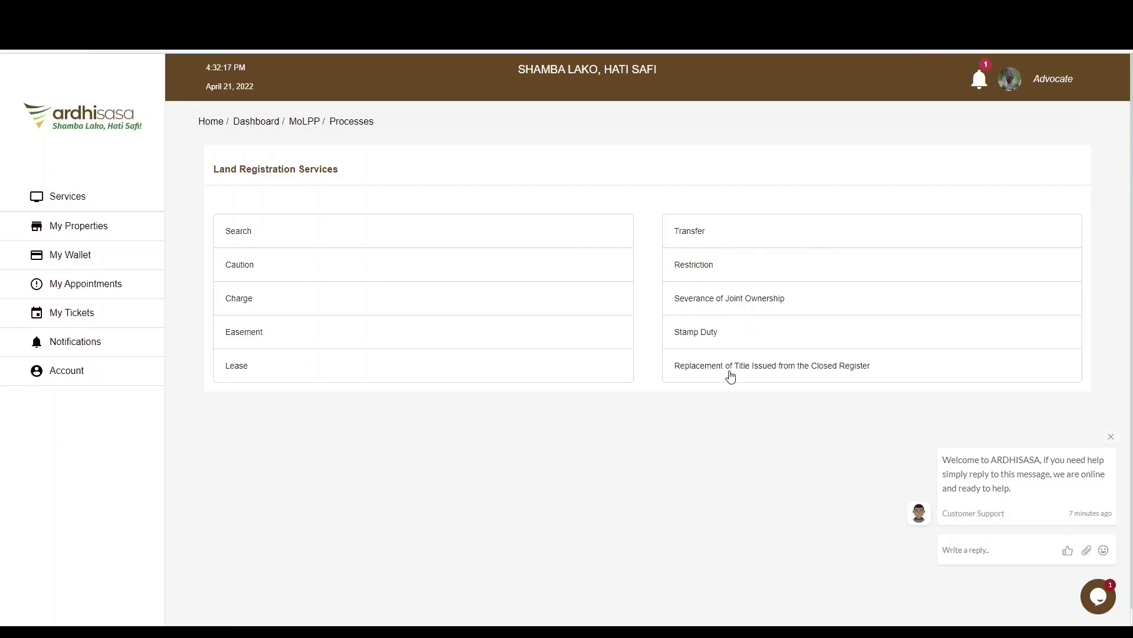
{"action": "left_click", "coordinate": [731, 372]}
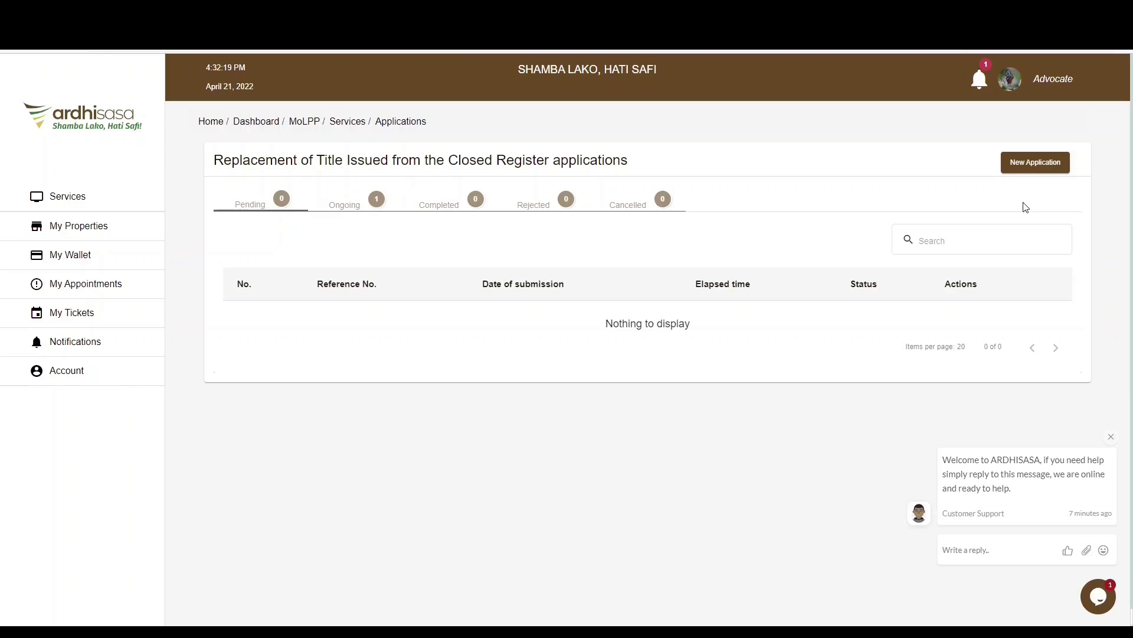
Begin a new application, expand the conversion-start and boundaries FAQs, then proceed.
{"action": "left_click", "coordinate": [1029, 171]}
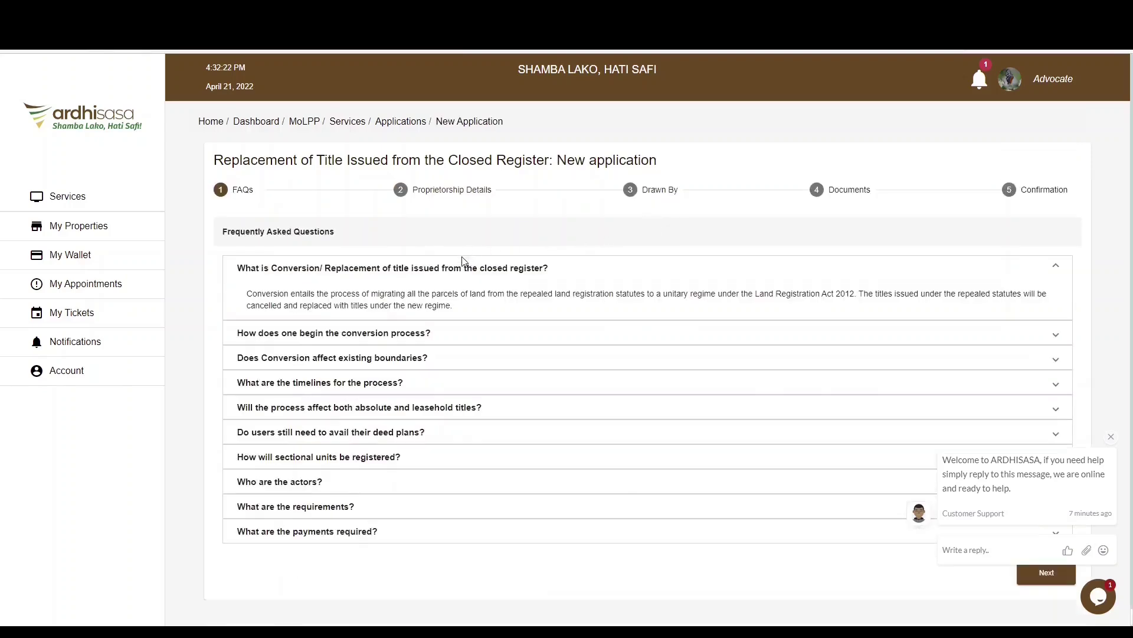
{"action": "scroll", "coordinate": [438, 272], "scroll_direction": "down", "scroll_amount": 1}
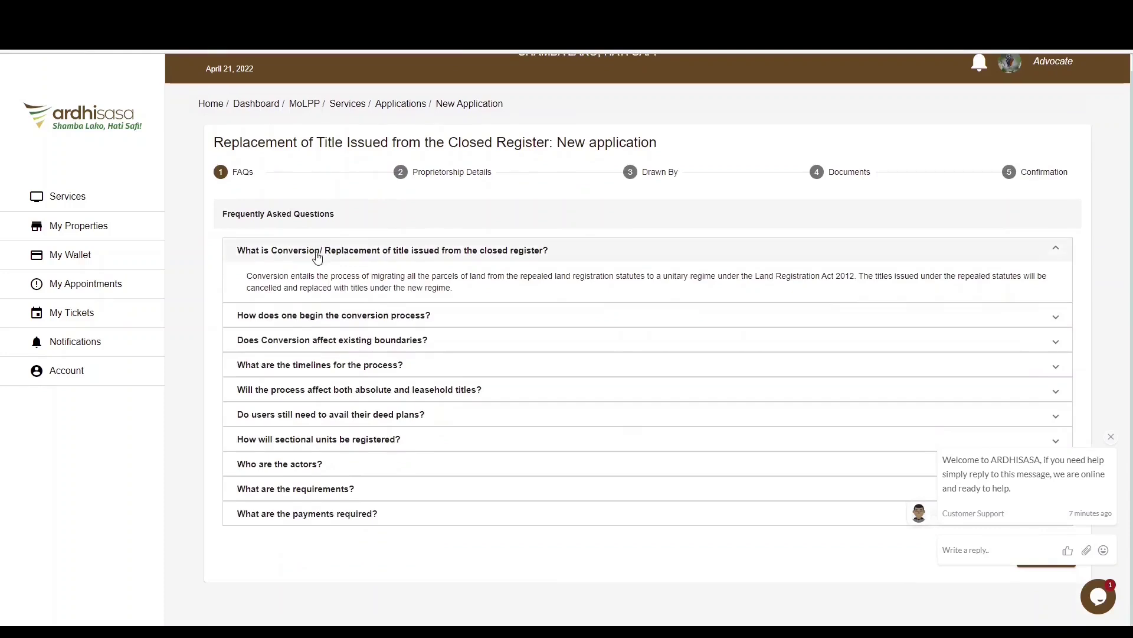
{"action": "left_click", "coordinate": [320, 325]}
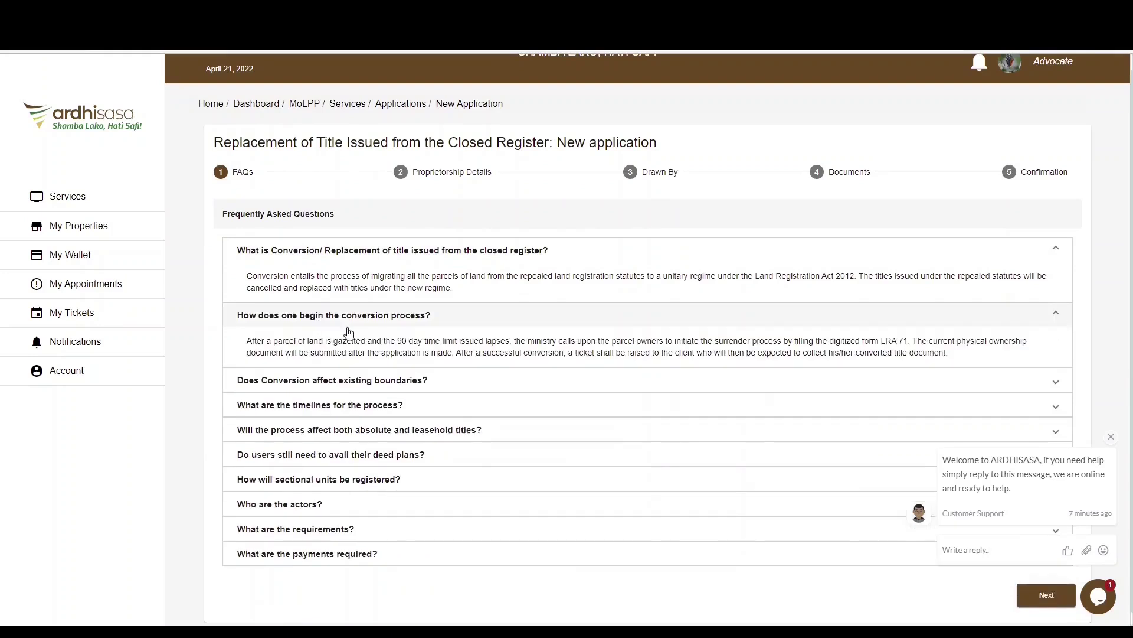
{"action": "left_click", "coordinate": [302, 389]}
{"action": "scroll", "coordinate": [340, 322], "scroll_direction": "down", "scroll_amount": 1}
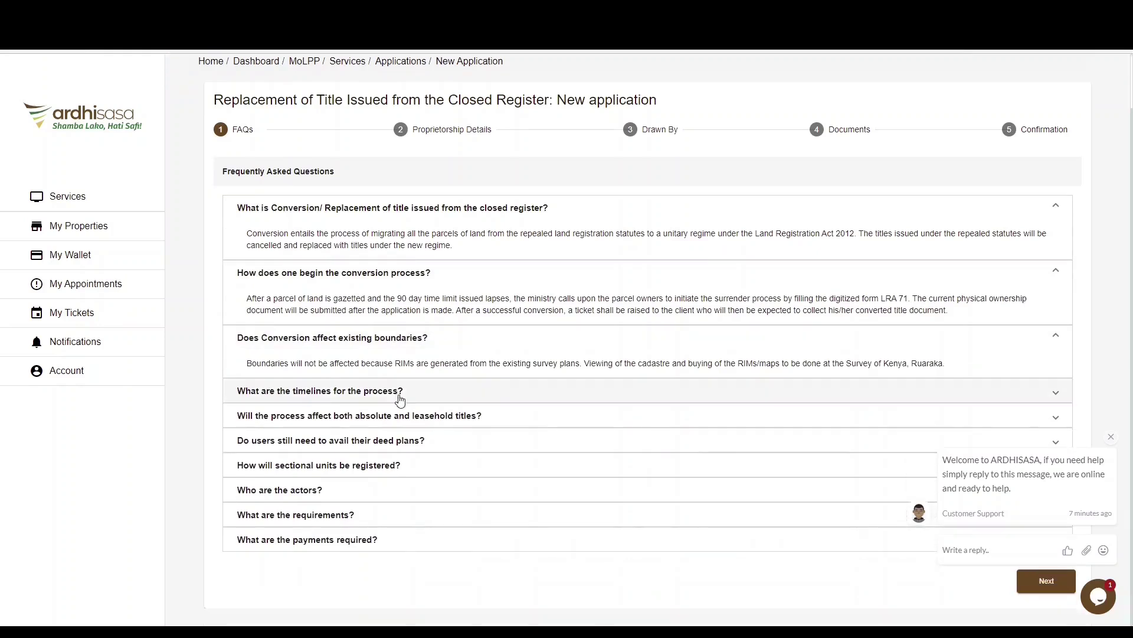
{"action": "left_click", "coordinate": [1040, 583]}
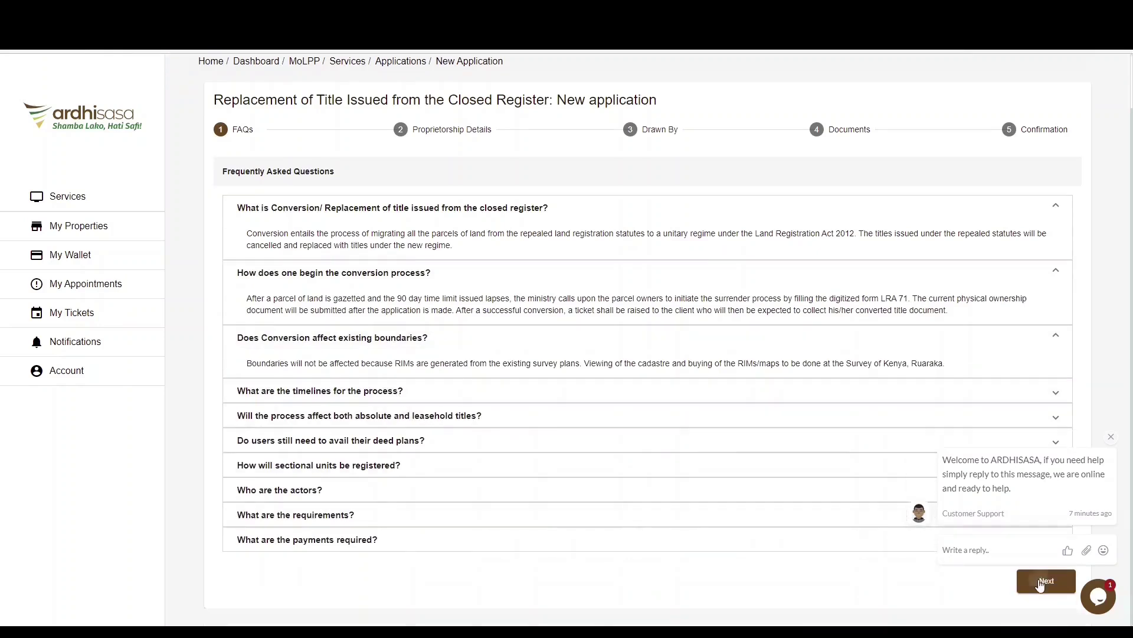
Enter old parcel number 1245 and new parcel number NAIROBI/BLOCK16.
{"action": "left_click", "coordinate": [301, 253]}
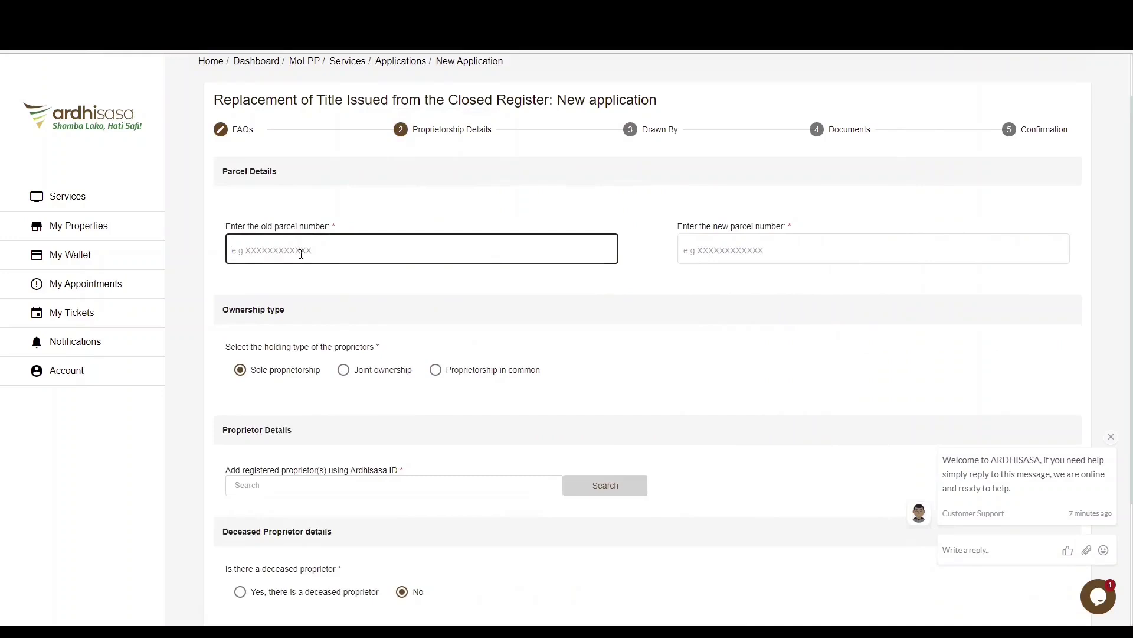
{"action": "type", "text": "1245"}
{"action": "left_click", "coordinate": [733, 253]}
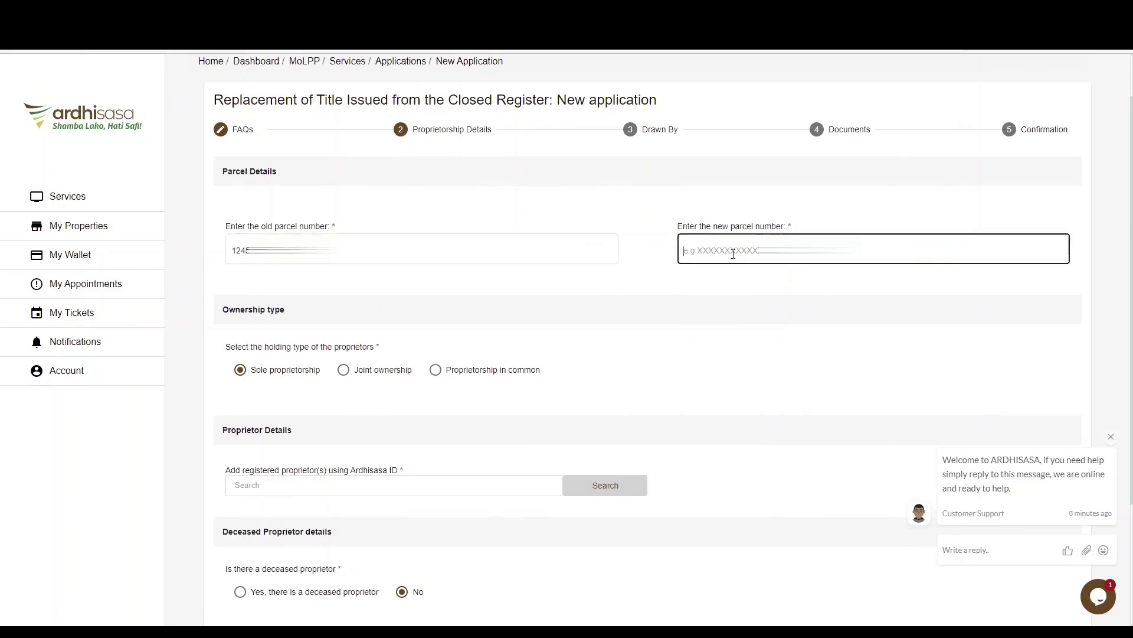
{"action": "type", "text": "NAIROBI"}
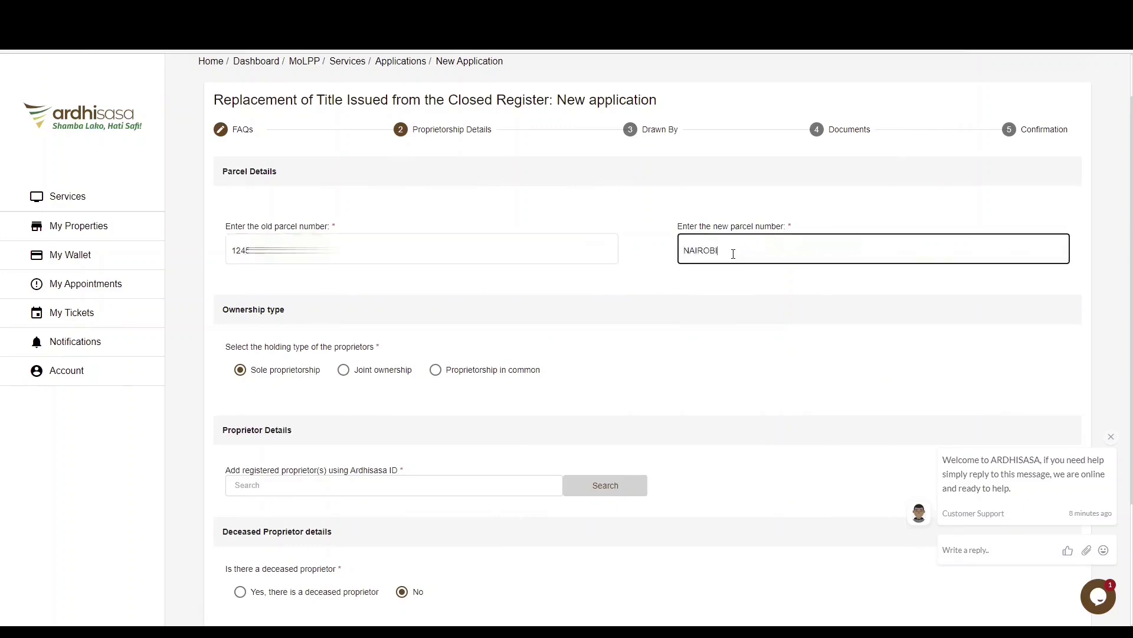
{"action": "type", "text": "/BLOCK16"}
{"action": "left_click", "coordinate": [732, 291]}
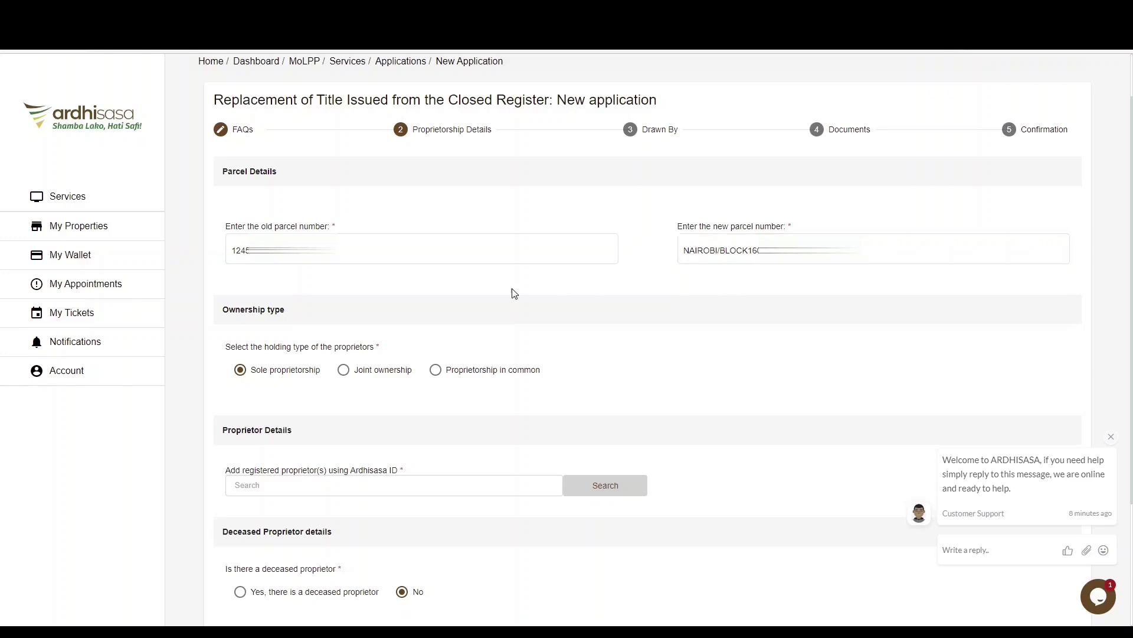
{"action": "scroll", "coordinate": [557, 296], "scroll_direction": "down", "scroll_amount": 2}
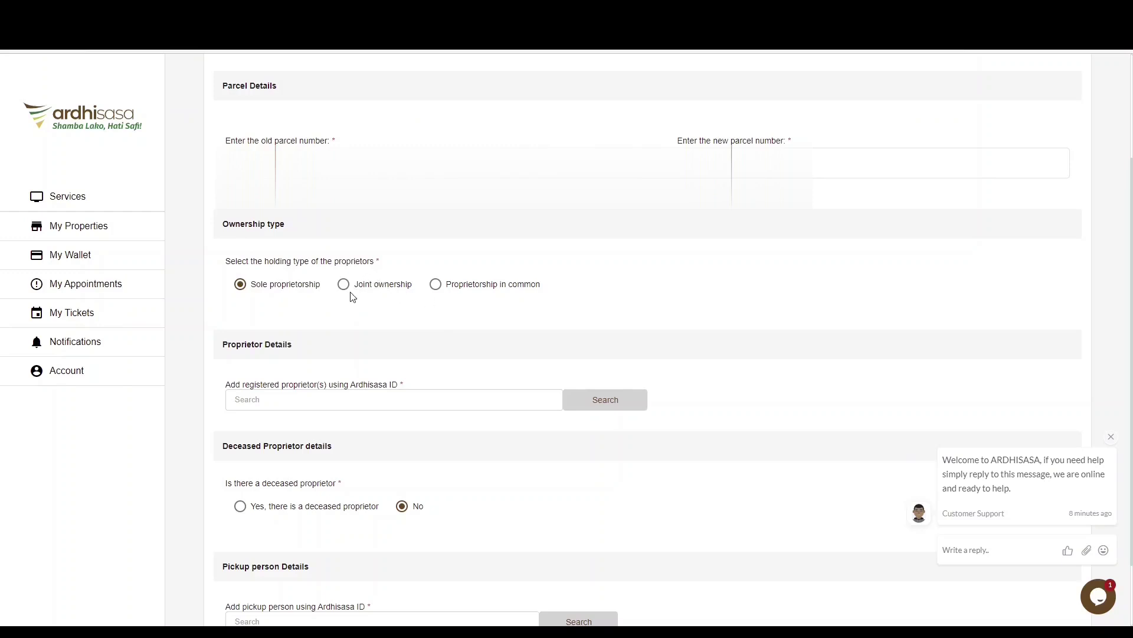
Search for the registered proprietor by their Ardhisasa ID and assign Proprietor ownership rights.
{"action": "scroll", "coordinate": [326, 375], "scroll_direction": "down", "scroll_amount": 2}
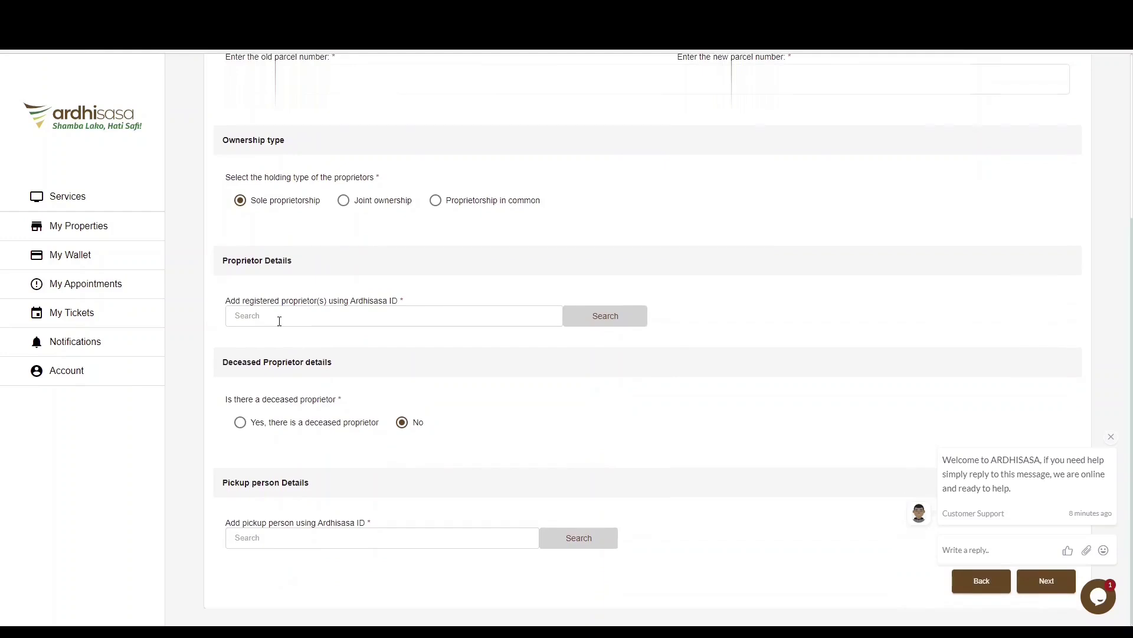
{"action": "scroll", "coordinate": [436, 300], "scroll_direction": "up", "scroll_amount": 2}
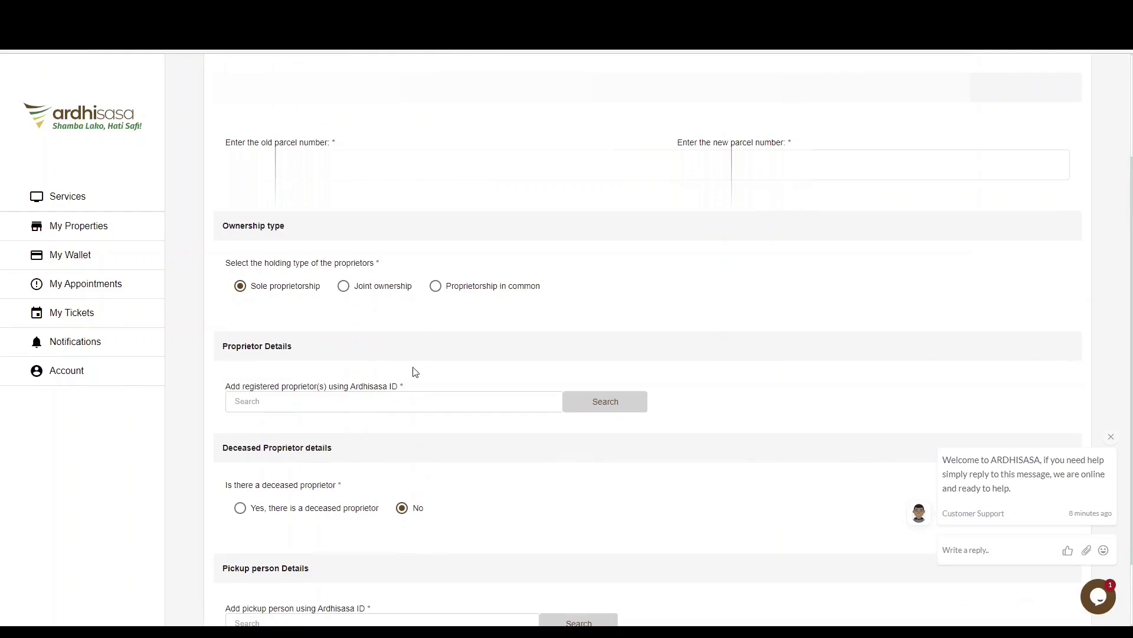
{"action": "scroll", "coordinate": [363, 334], "scroll_direction": "down", "scroll_amount": 2}
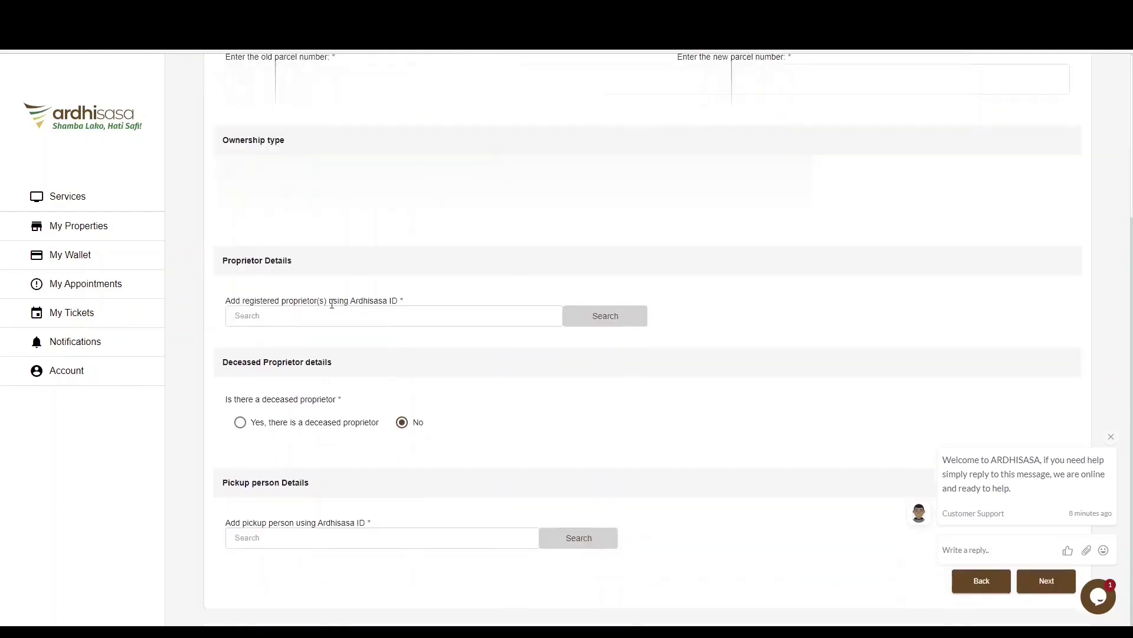
{"action": "left_click", "coordinate": [253, 317]}
{"action": "type", "text": "P000005"}
{"action": "left_click", "coordinate": [581, 315]}
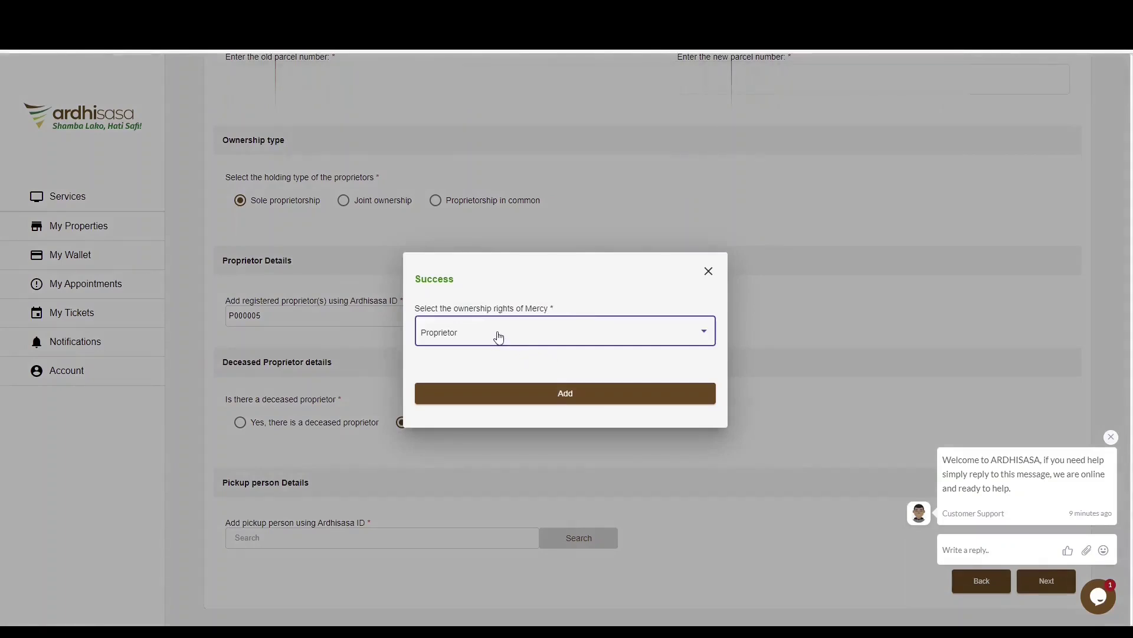
{"action": "left_click", "coordinate": [462, 338]}
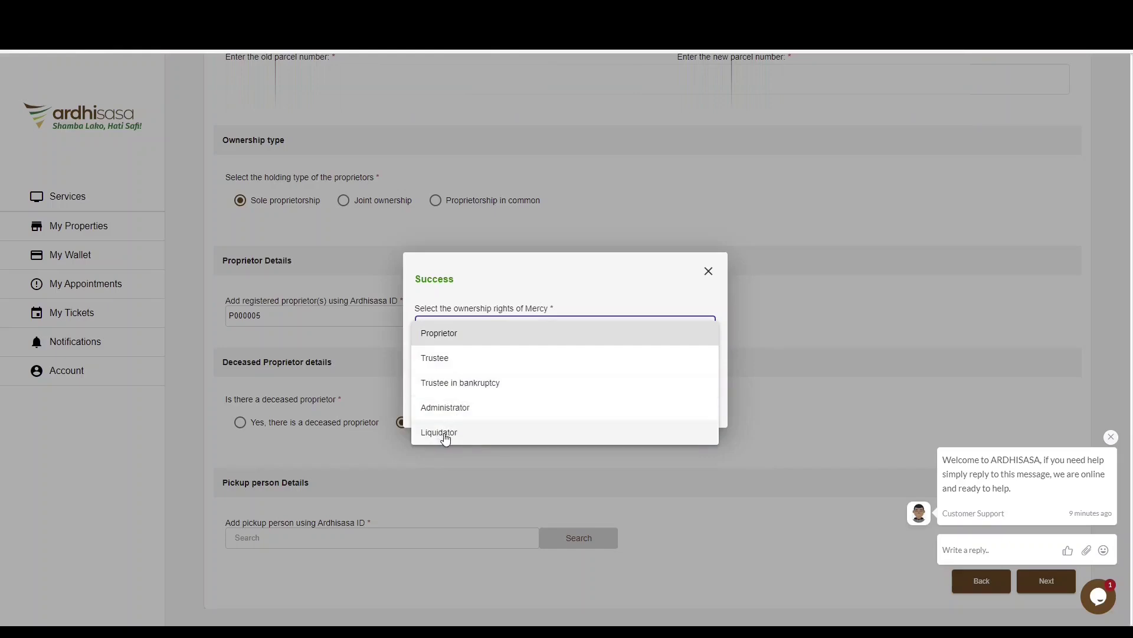
{"action": "left_click", "coordinate": [445, 336]}
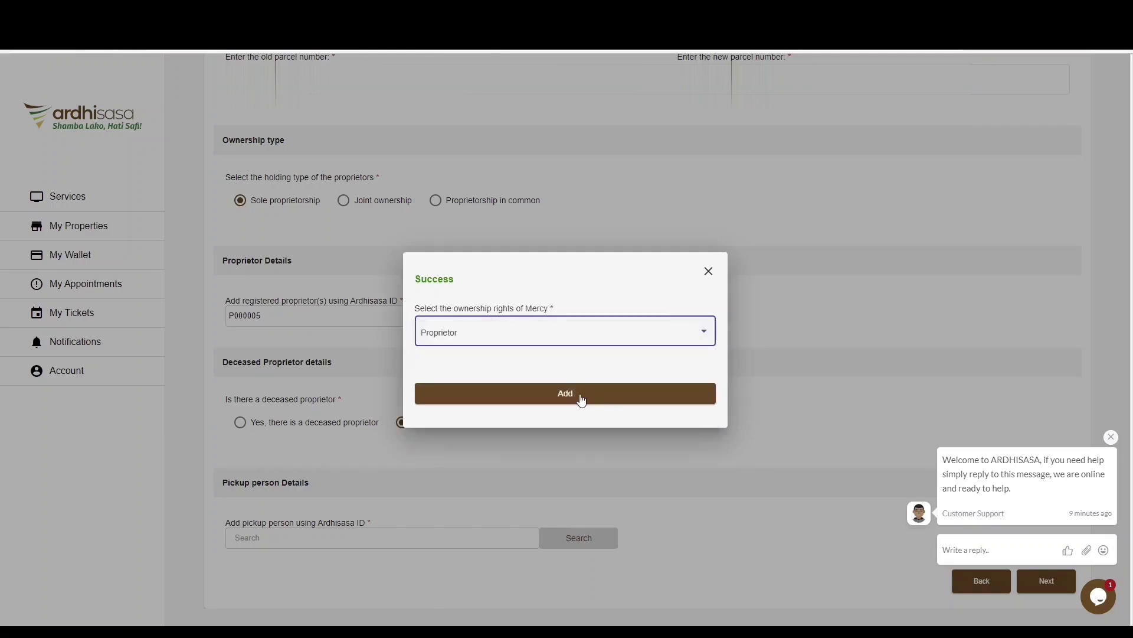
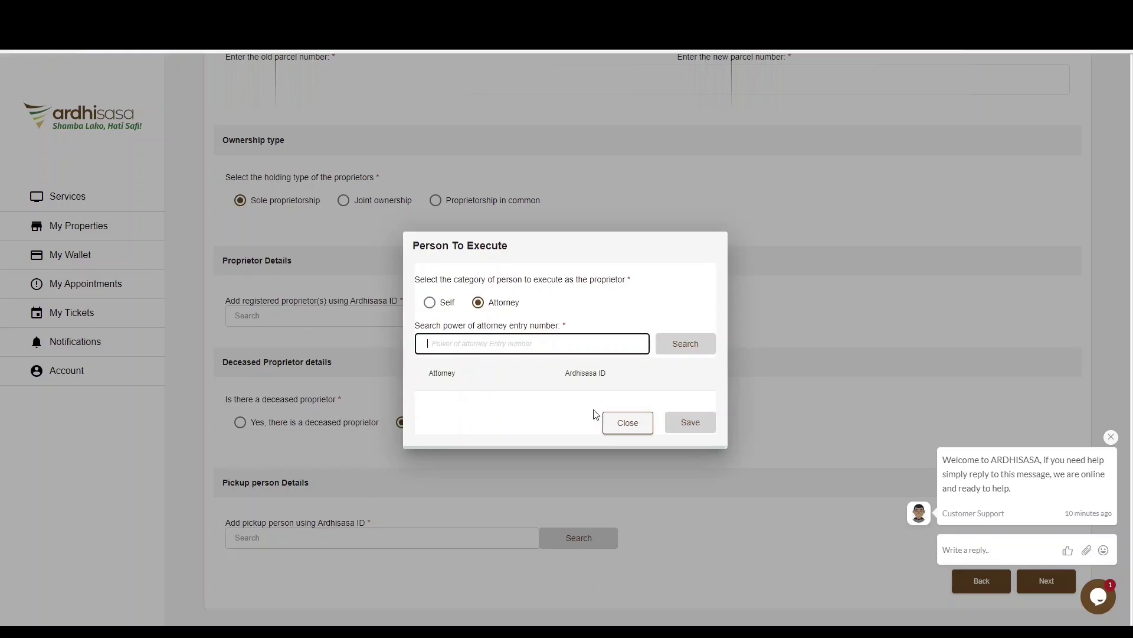
Save the proprietor as executing for Self, and add the proprietor by Ardhisasa ID as the pickup person.
{"action": "left_click", "coordinate": [430, 303]}
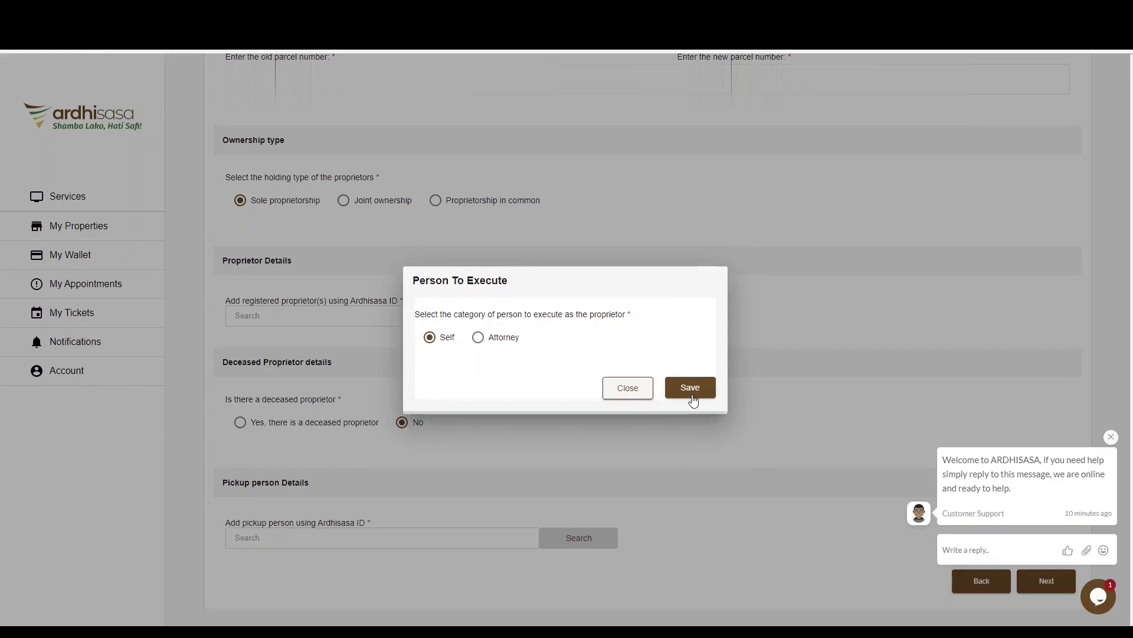
{"action": "left_click", "coordinate": [693, 399]}
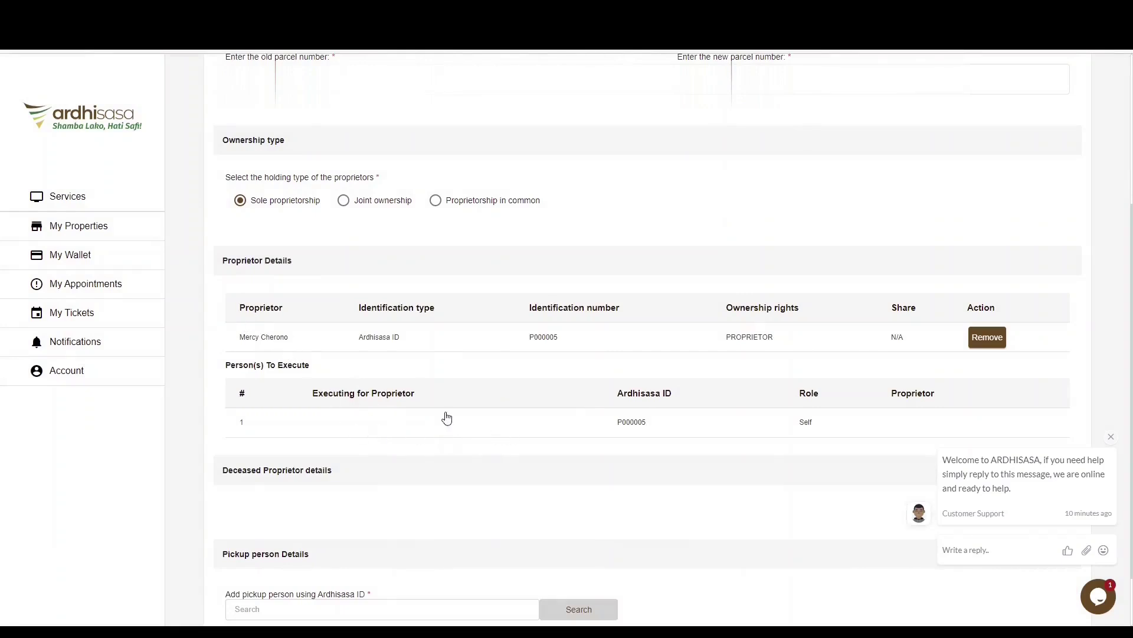
{"action": "scroll", "coordinate": [442, 415], "scroll_direction": "down", "scroll_amount": 1}
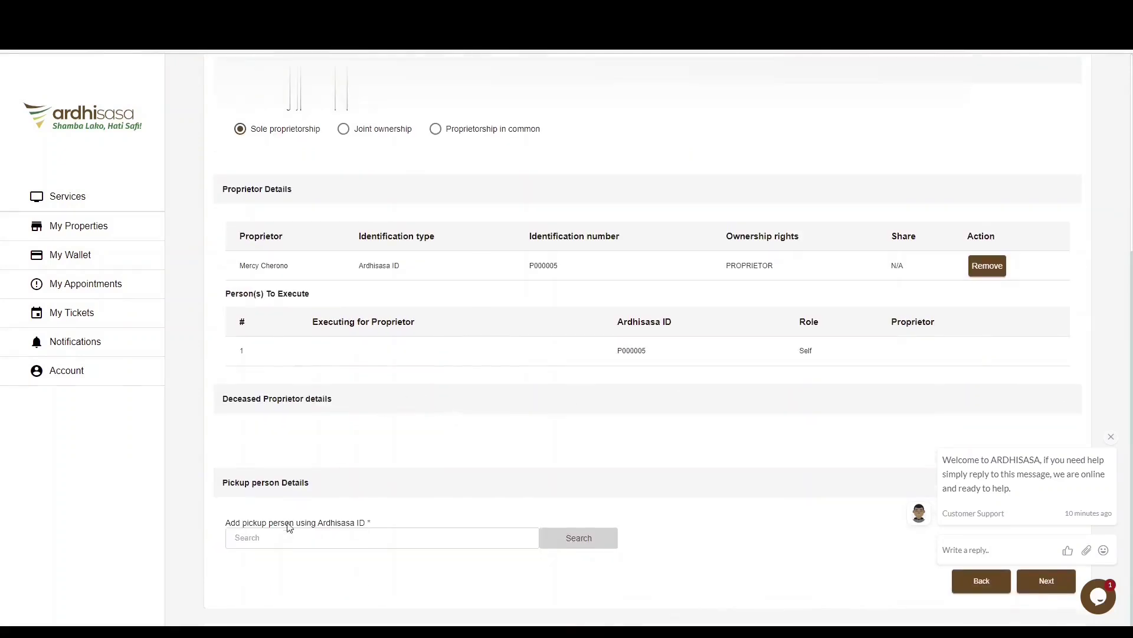
{"action": "left_click", "coordinate": [261, 539]}
{"action": "left_click", "coordinate": [341, 546]}
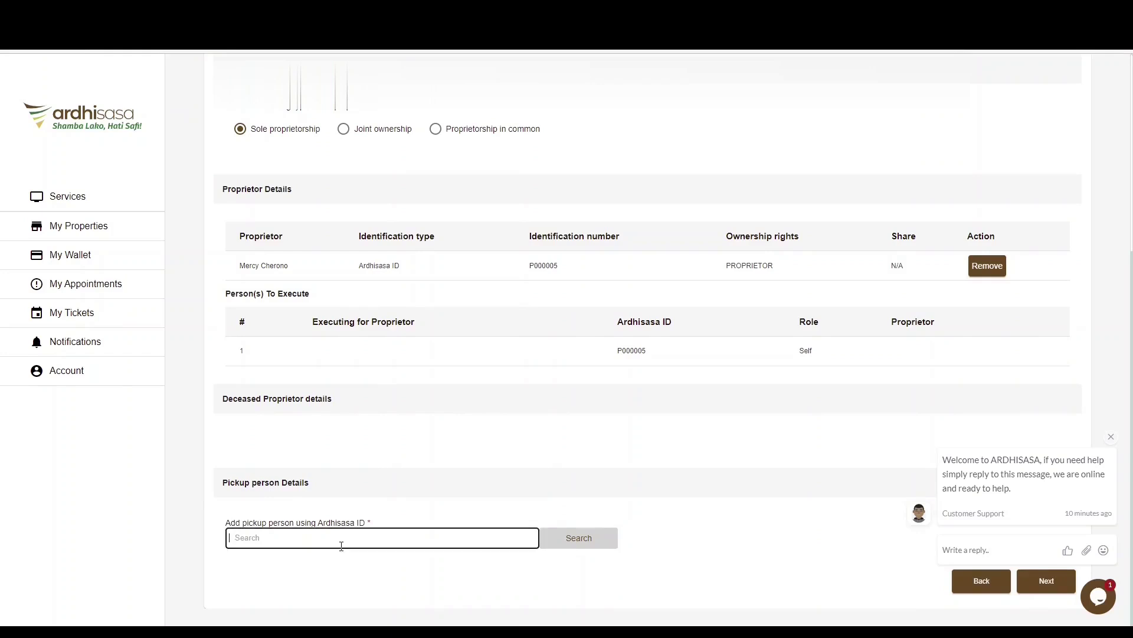
{"action": "type", "text": "P000005"}
{"action": "left_click", "coordinate": [582, 539]}
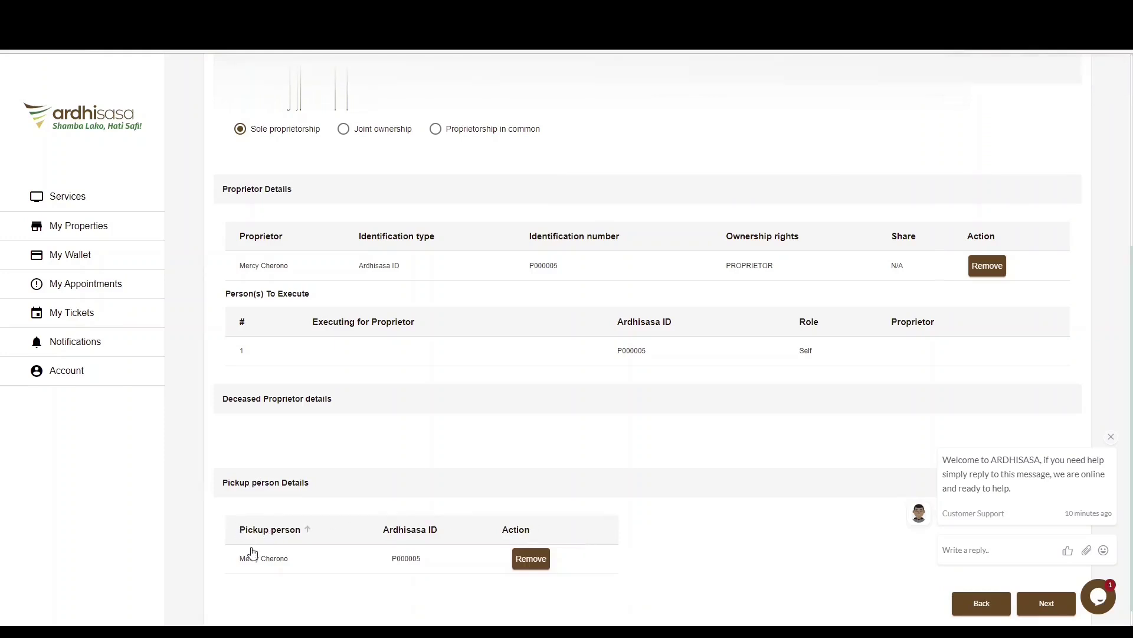
{"action": "scroll", "coordinate": [475, 534], "scroll_direction": "down", "scroll_amount": 1}
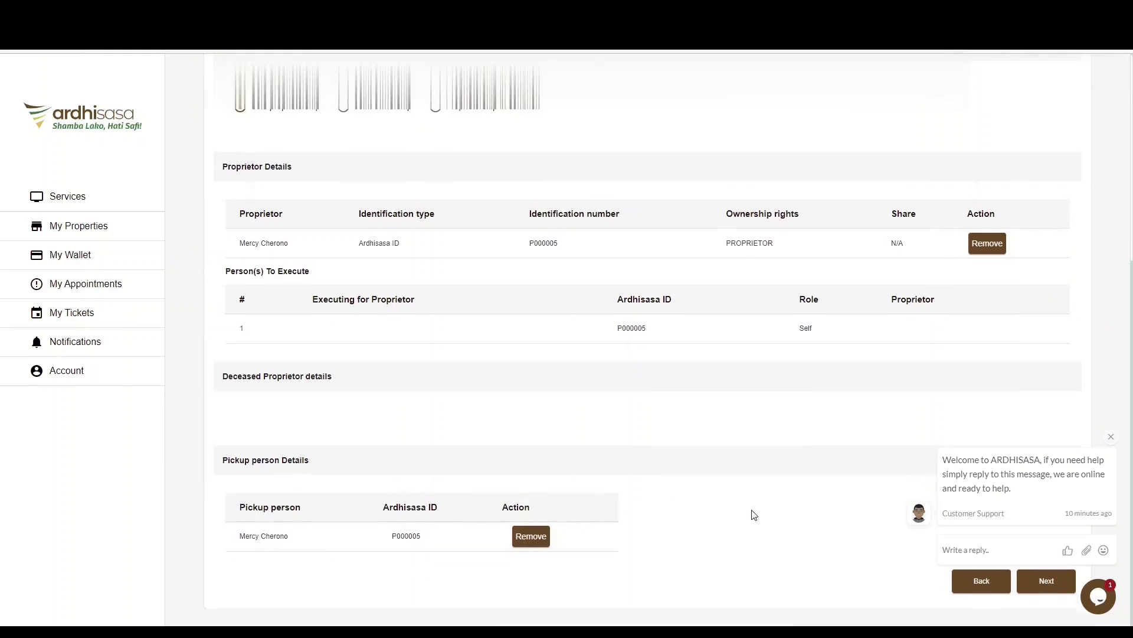
{"action": "scroll", "coordinate": [841, 384], "scroll_direction": "up", "scroll_amount": 6}
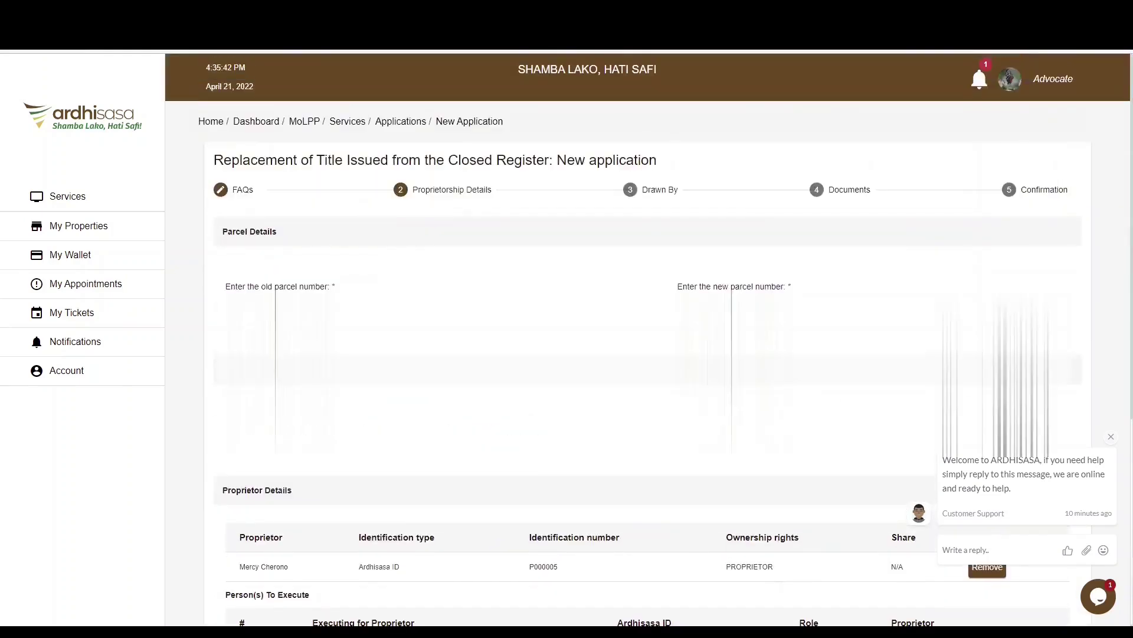
{"action": "scroll", "coordinate": [758, 378], "scroll_direction": "down", "scroll_amount": 6}
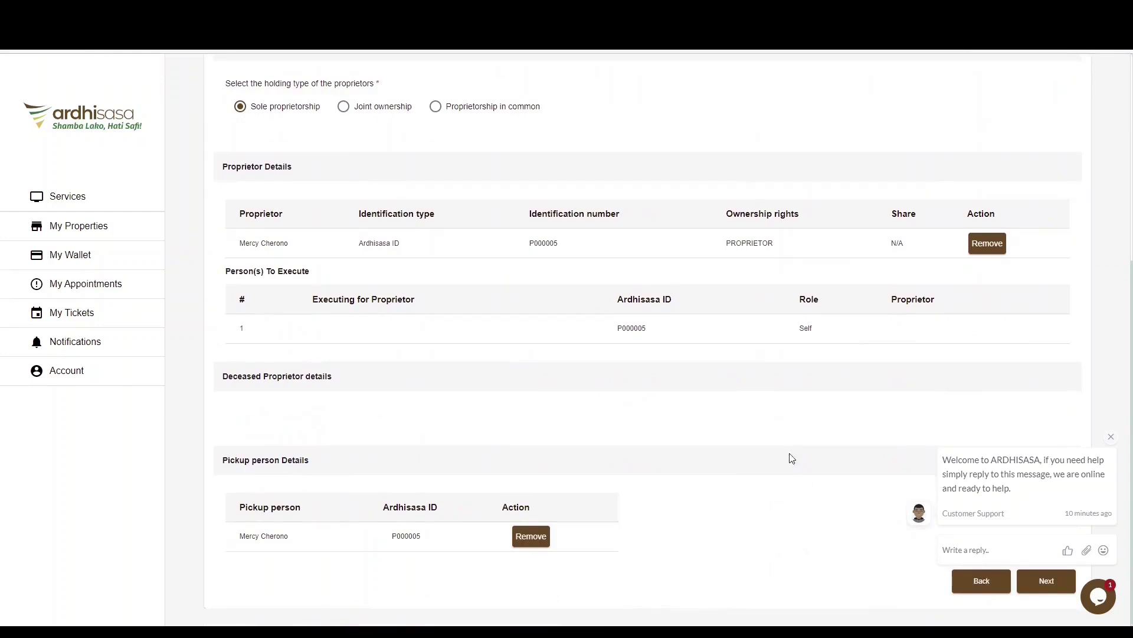
Advance to the Drawn By step and begin entering the Ardhi Advocates law firm name.
{"action": "left_click", "coordinate": [1045, 584]}
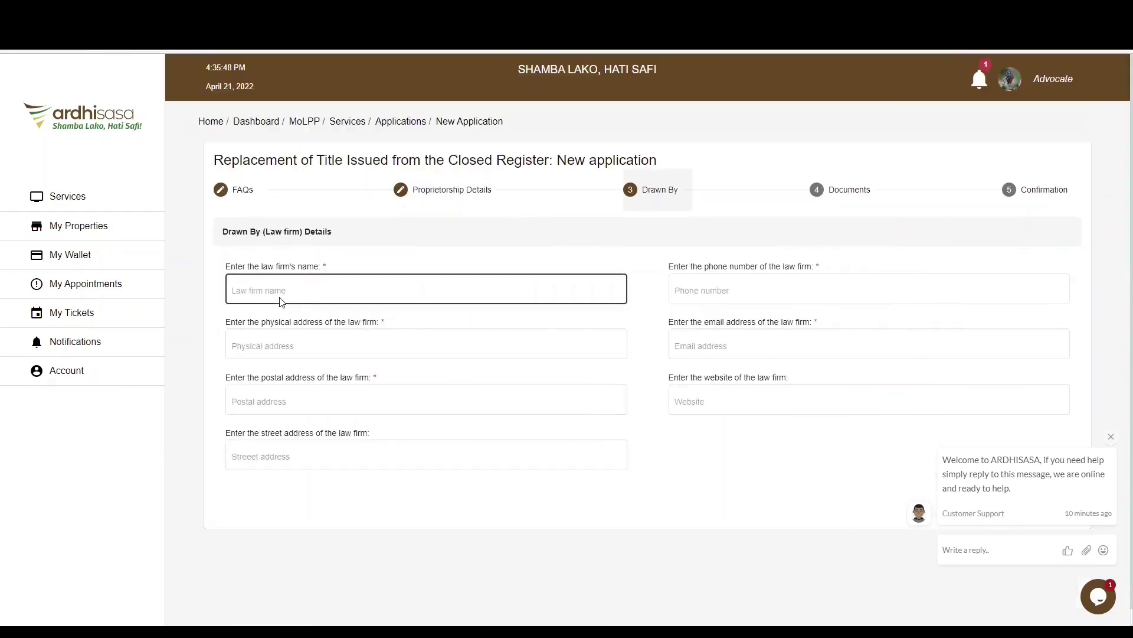
{"action": "left_click", "coordinate": [282, 294]}
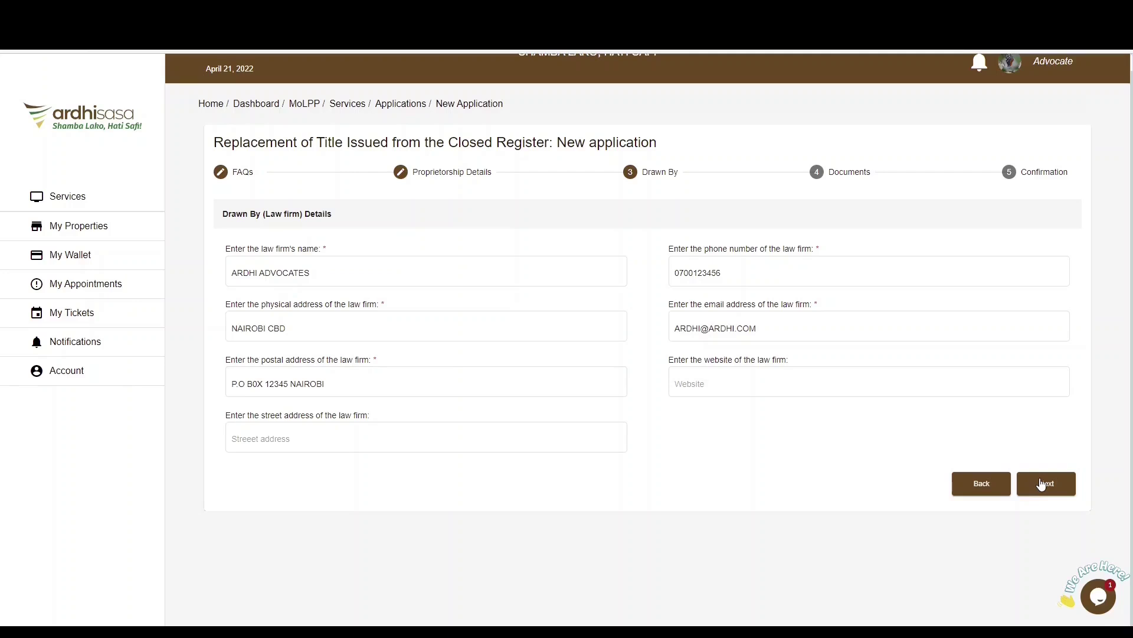
Upload Certificate_of_lease.pdf as the title copy plus a National ID, then reach Confirmation.
{"action": "left_click", "coordinate": [1042, 484]}
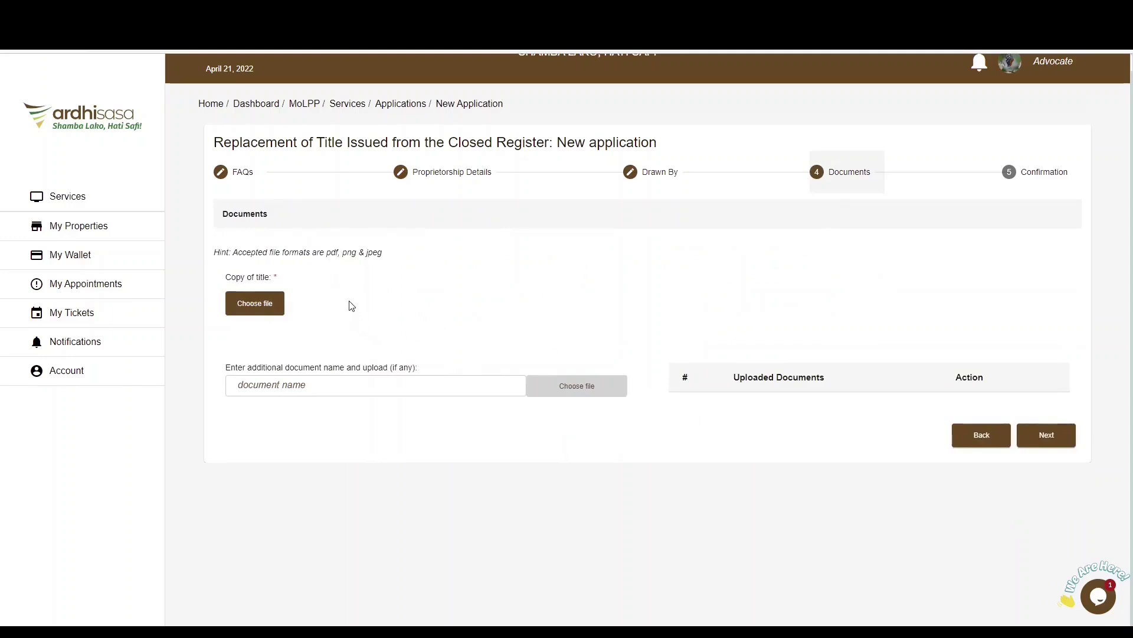
{"action": "left_click", "coordinate": [261, 308]}
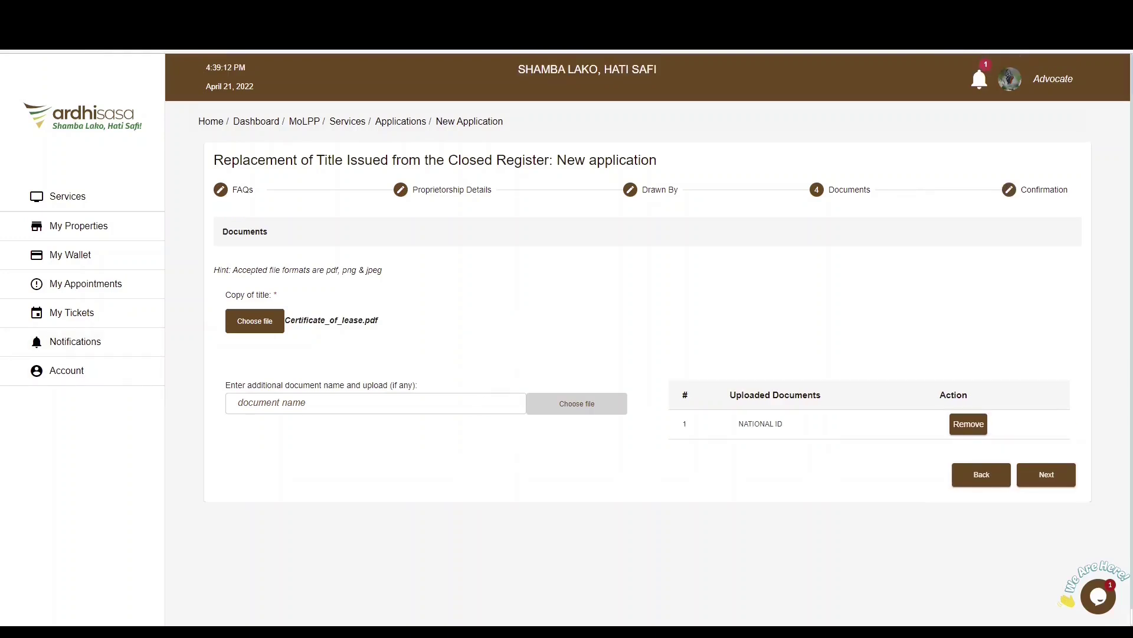
{"action": "left_click", "coordinate": [1048, 460]}
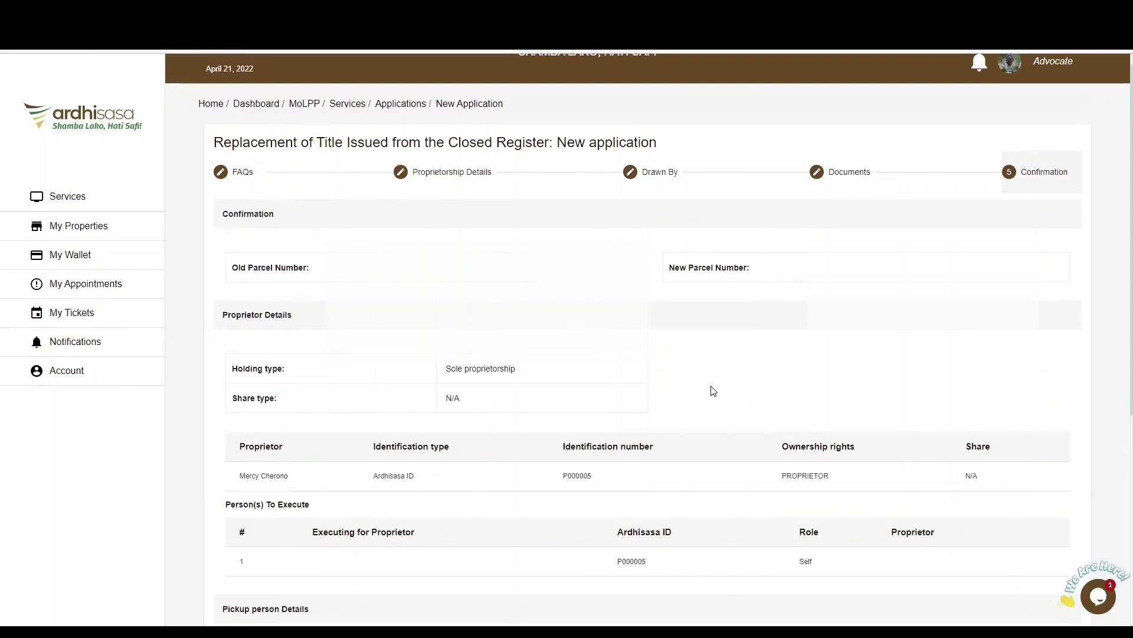
Submit the replacement of title application from the Confirmation page and confirm with Yes.
{"action": "scroll", "coordinate": [713, 391], "scroll_direction": "down", "scroll_amount": 2}
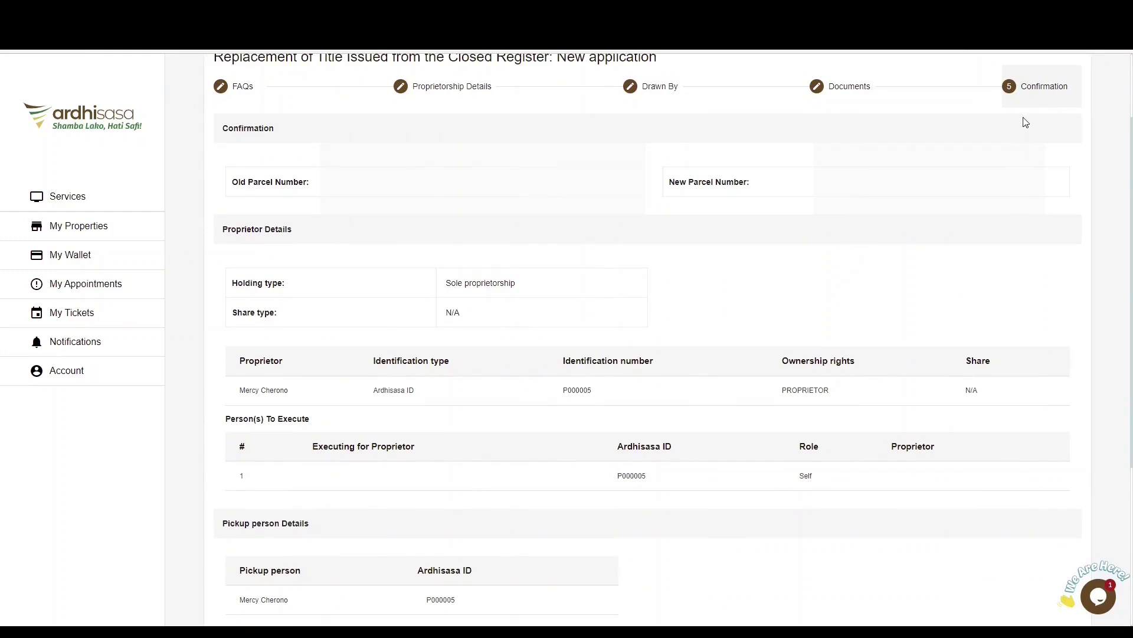
{"action": "scroll", "coordinate": [983, 513], "scroll_direction": "down", "scroll_amount": 5}
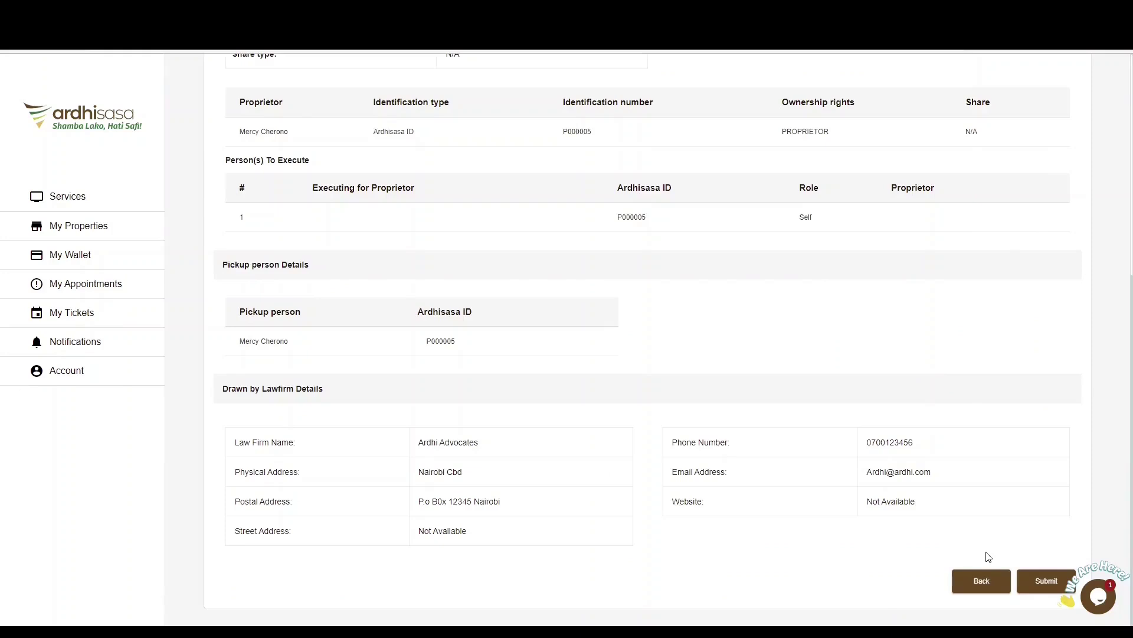
{"action": "left_click", "coordinate": [1038, 590]}
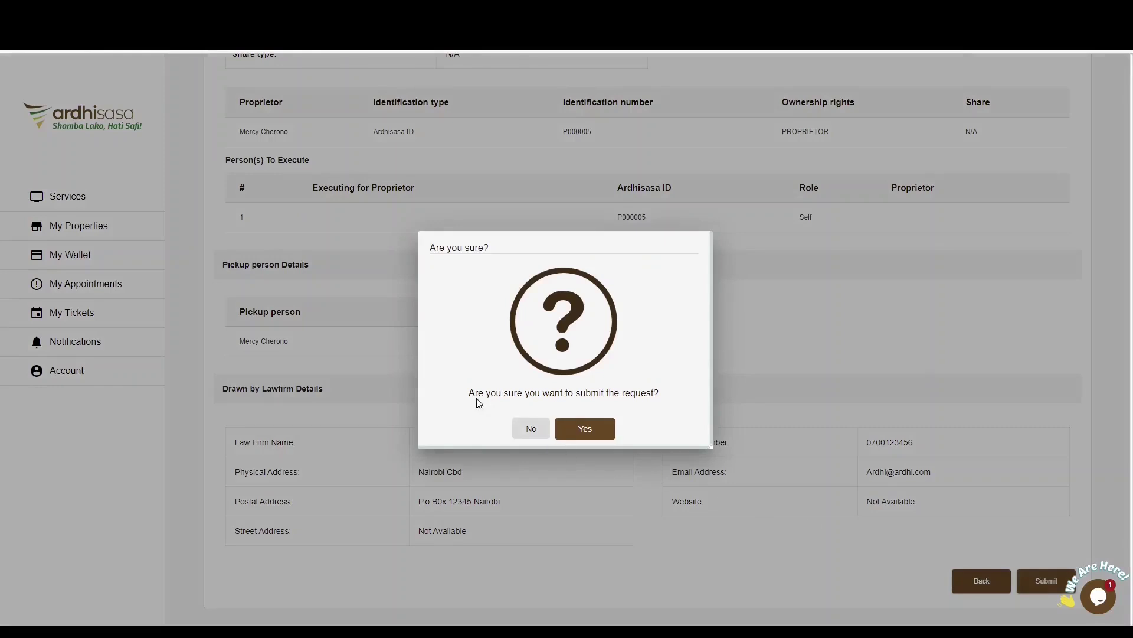
{"action": "left_click", "coordinate": [602, 427]}
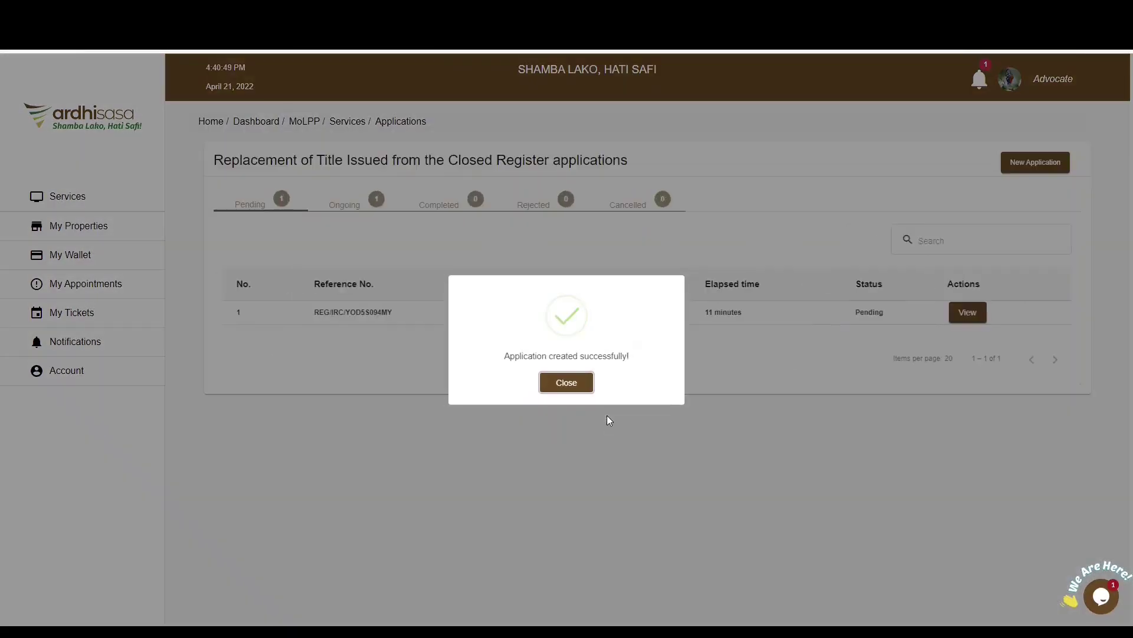
Open the pending application's details to see its Ongoing status and Execution section.
{"action": "left_click", "coordinate": [564, 384]}
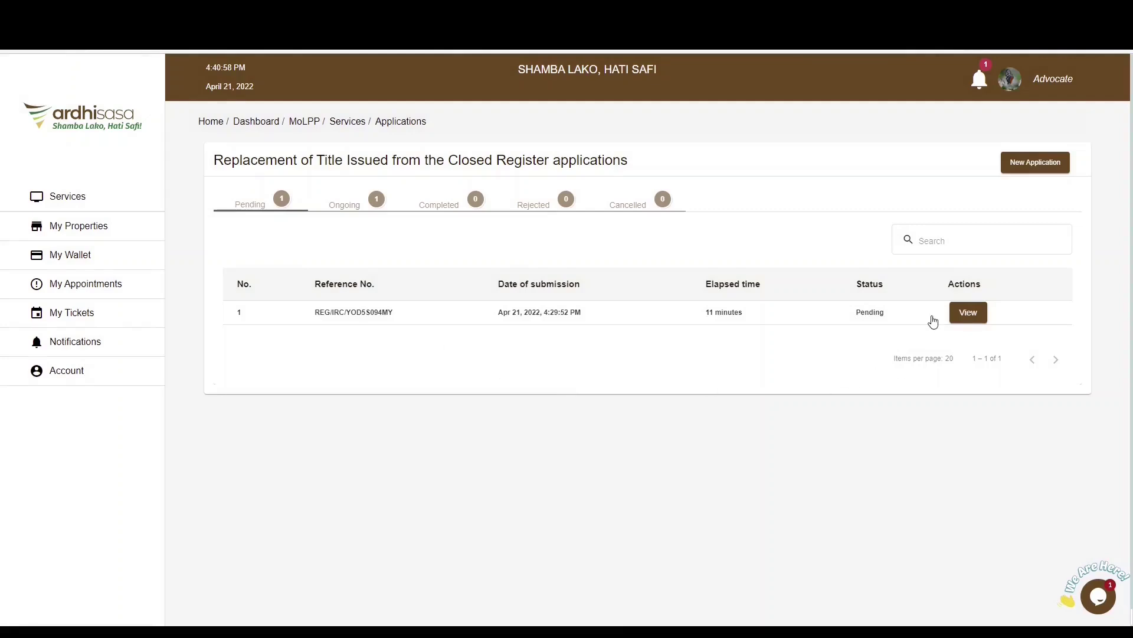
{"action": "left_click", "coordinate": [973, 313]}
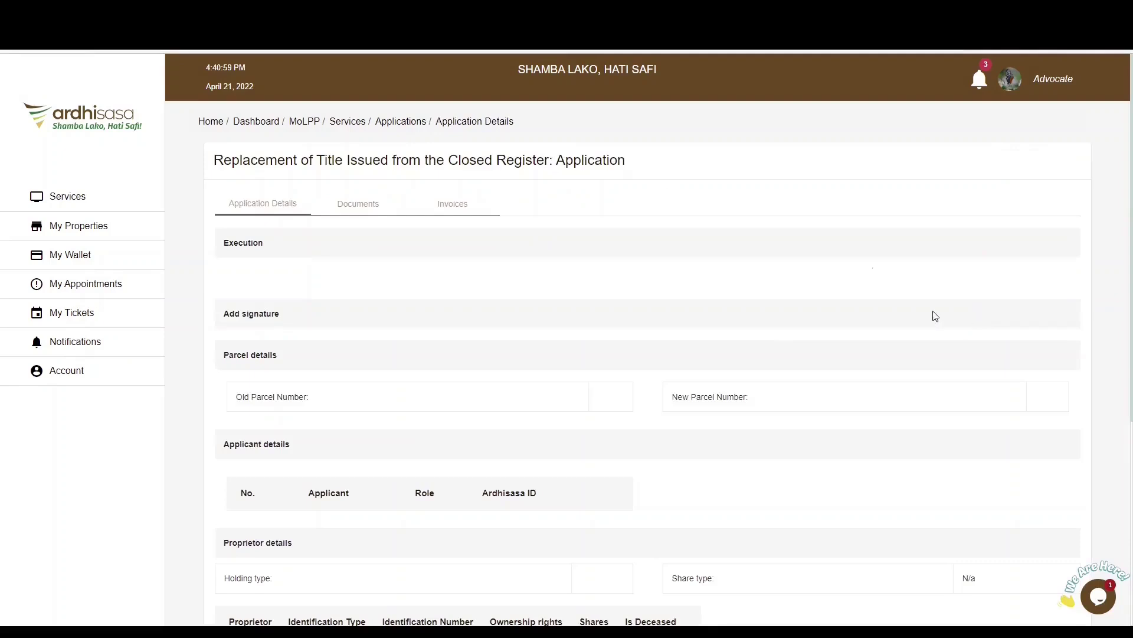
{"action": "scroll", "coordinate": [395, 277], "scroll_direction": "down", "scroll_amount": 3}
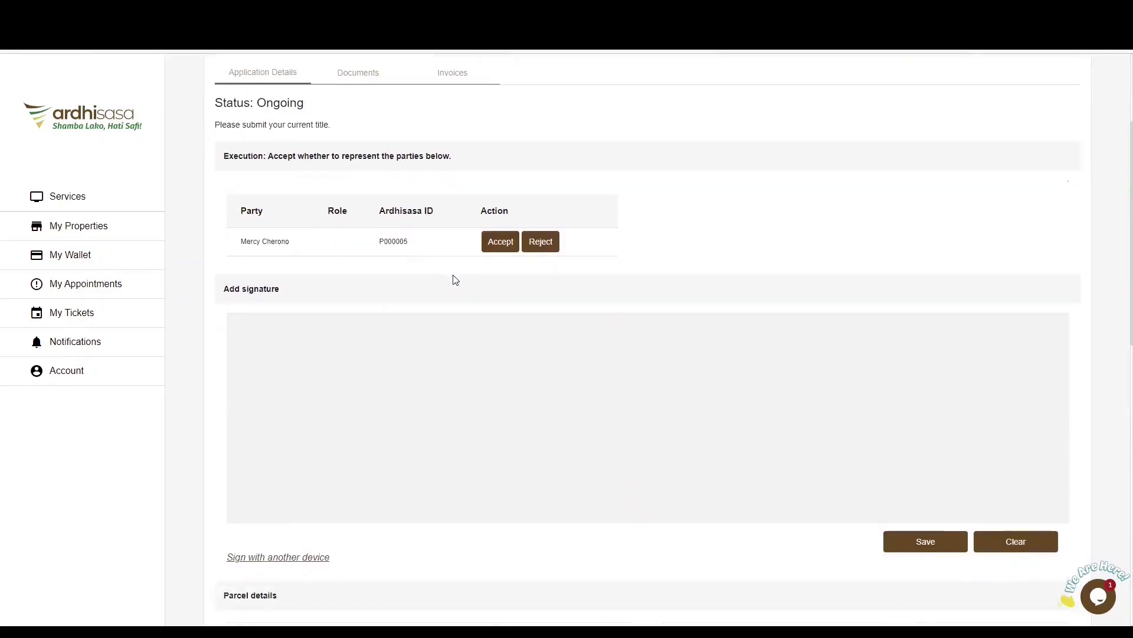
{"action": "scroll", "coordinate": [405, 277], "scroll_direction": "up", "scroll_amount": 2}
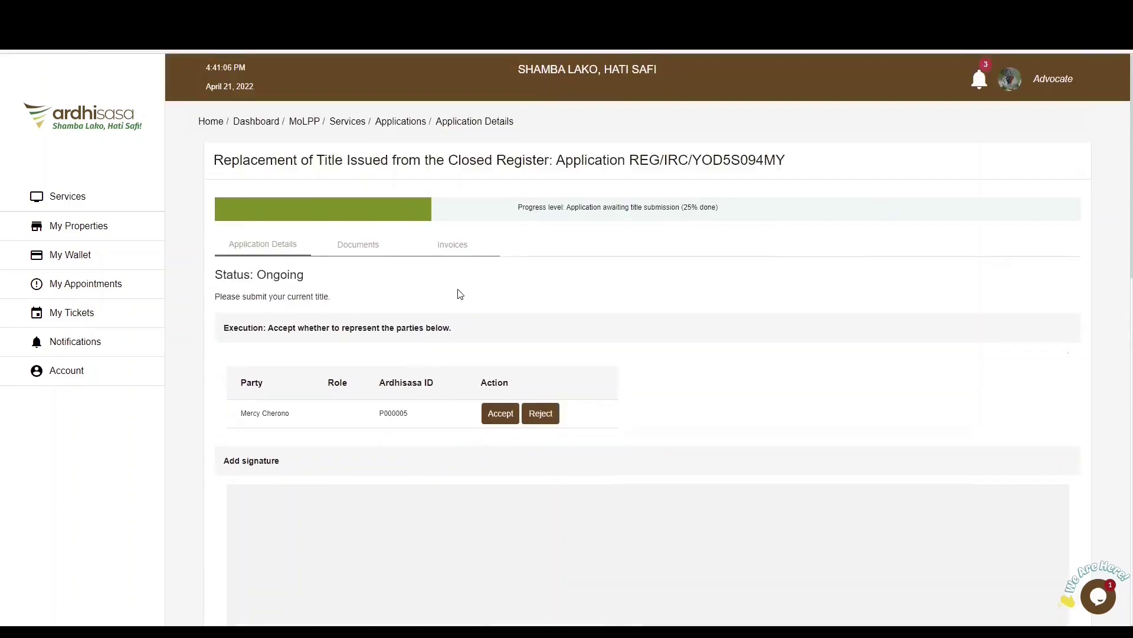
{"action": "scroll", "coordinate": [433, 431], "scroll_direction": "down", "scroll_amount": 2}
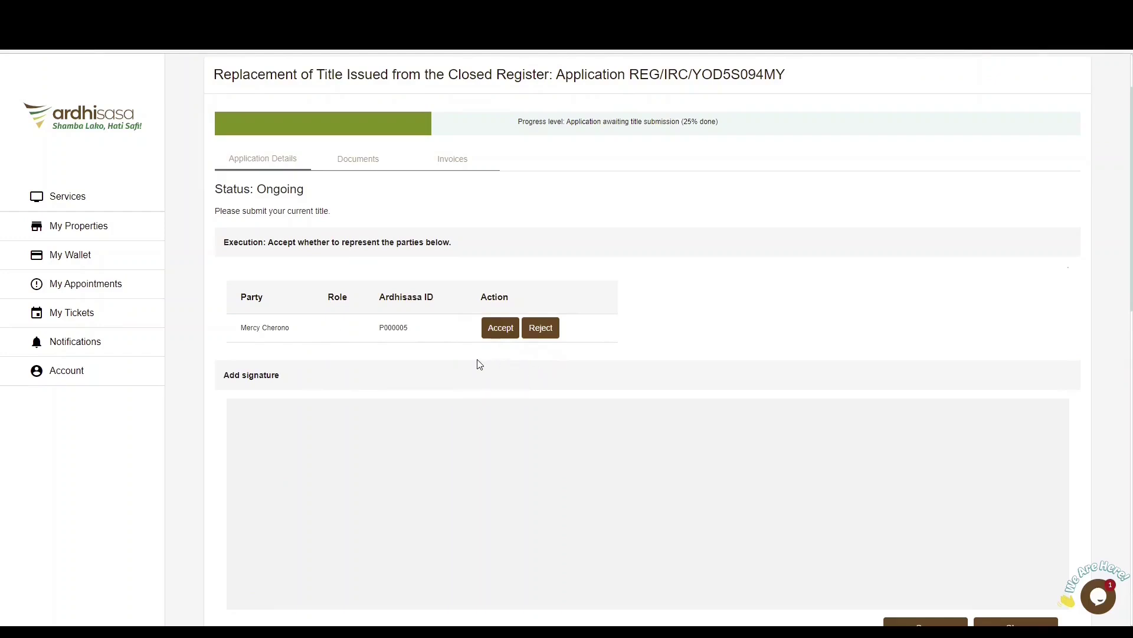
{"action": "scroll", "coordinate": [356, 348], "scroll_direction": "down", "scroll_amount": 2}
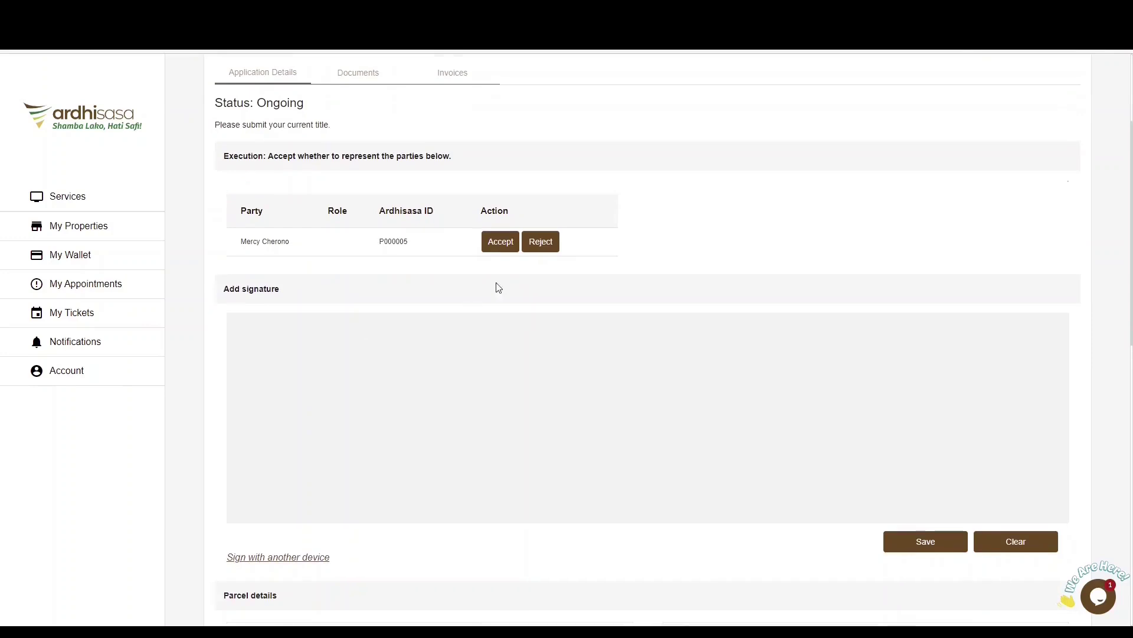
Accept representing the proprietor so the advocate's execution is marked Executed.
{"action": "left_click", "coordinate": [496, 243]}
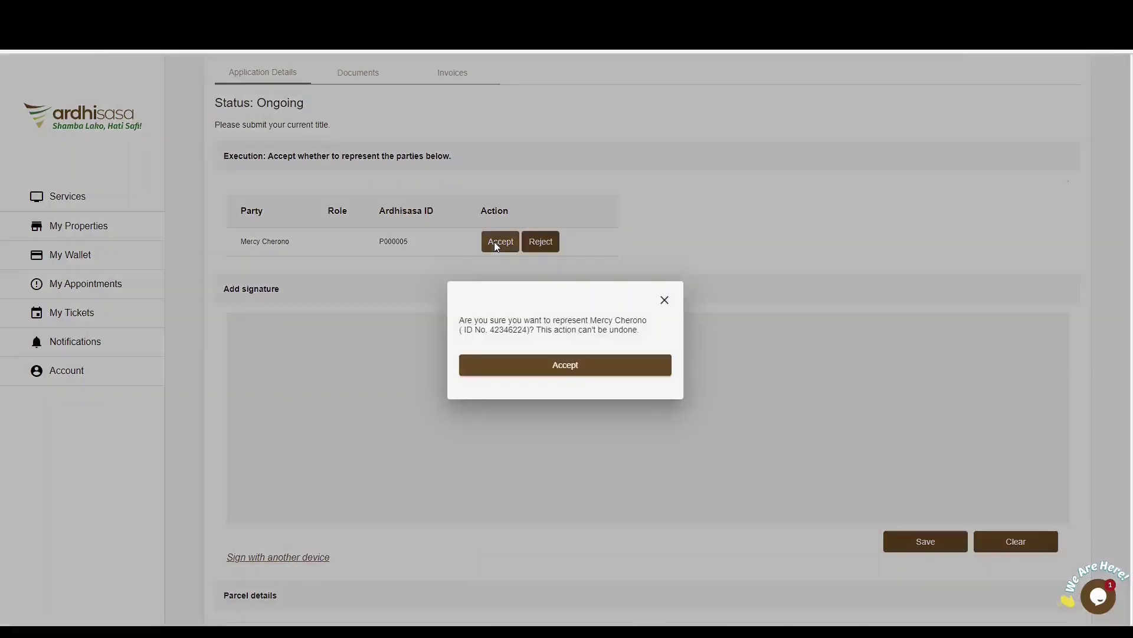
{"action": "left_click", "coordinate": [537, 372]}
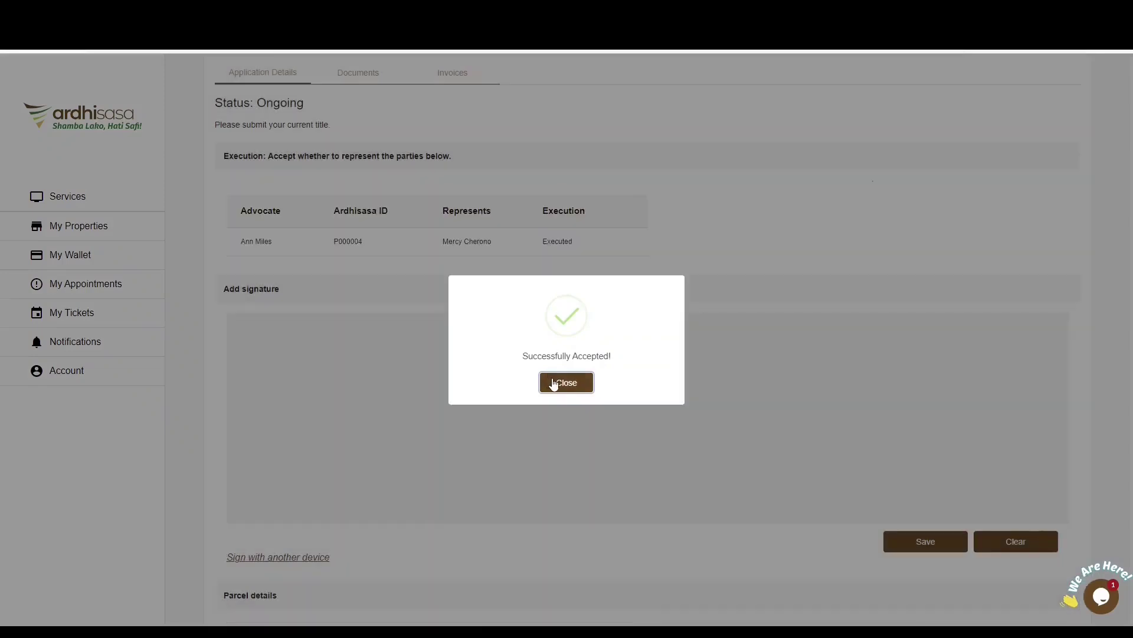
{"action": "left_click", "coordinate": [553, 384]}
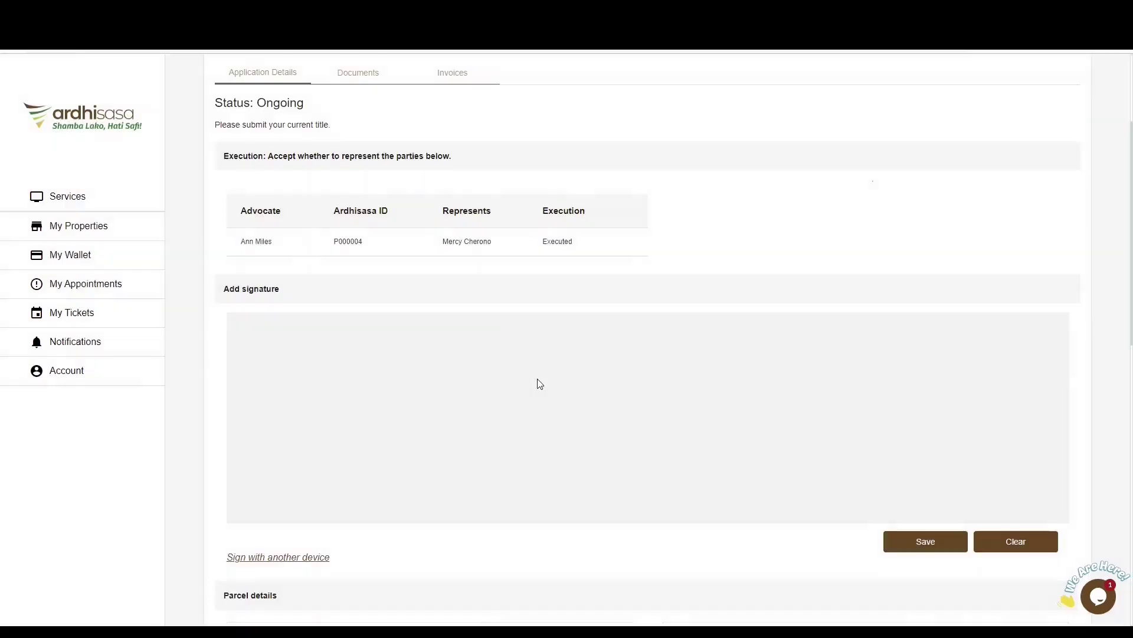
{"action": "scroll", "coordinate": [339, 321], "scroll_direction": "down", "scroll_amount": 2}
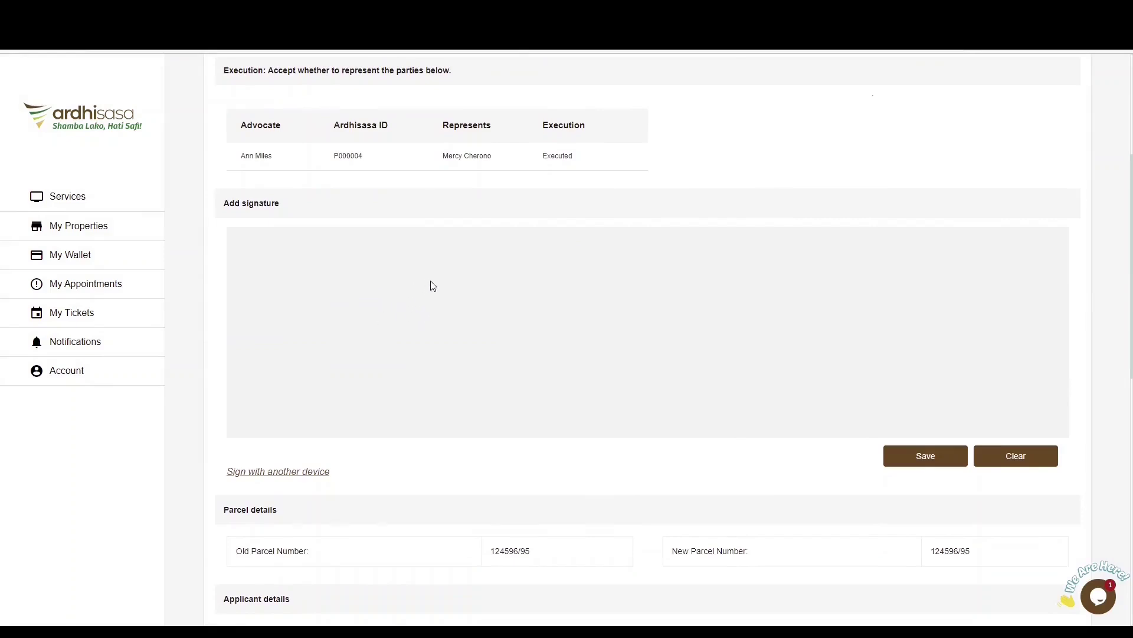
Draw and save the advocate's signature, then review the instruction to submit the current title.
{"action": "mouse_move", "coordinate": [425, 279]}
{"action": "left_mouse_down"}
{"action": "mouse_move", "coordinate": [428, 316]}
{"action": "mouse_move", "coordinate": [486, 311]}
{"action": "left_mouse_up"}
{"action": "left_click", "coordinate": [295, 471]}
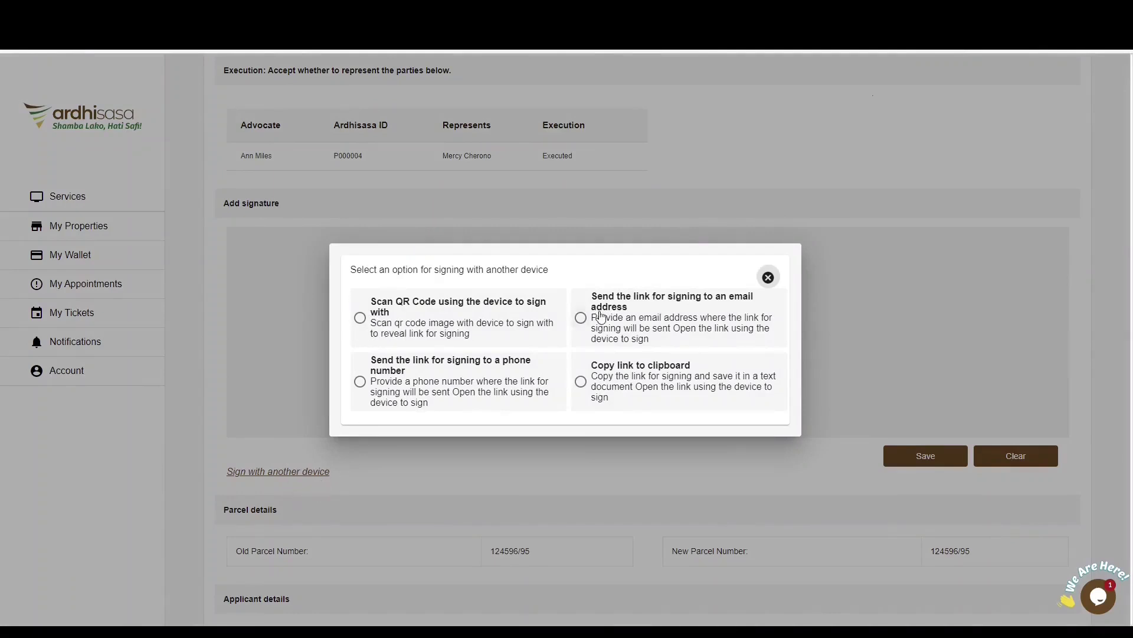
{"action": "left_click", "coordinate": [769, 280]}
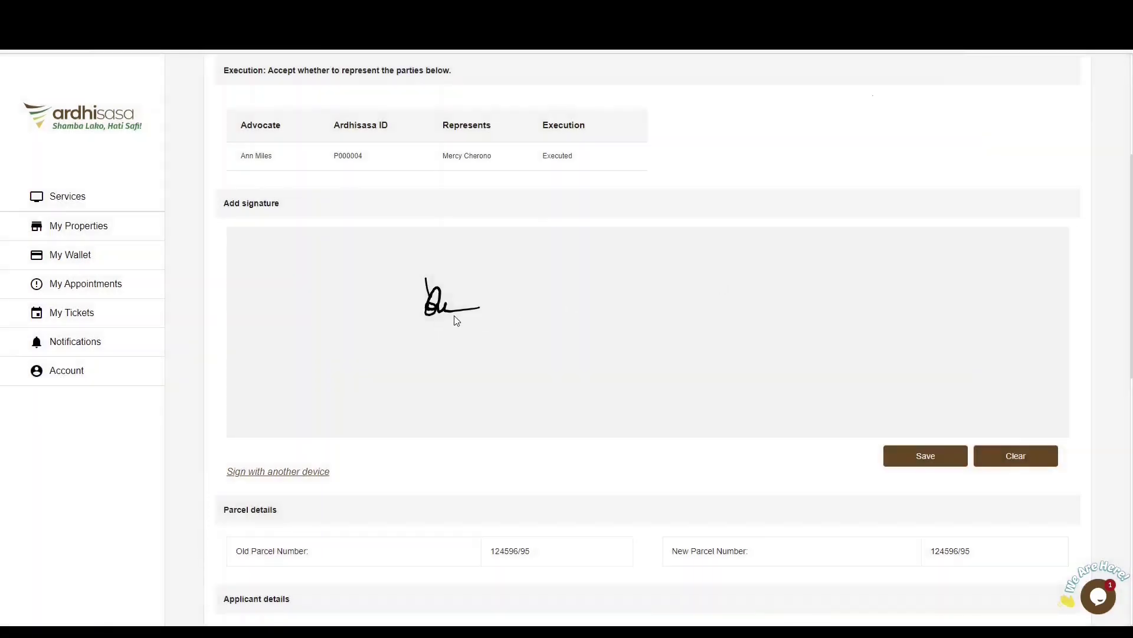
{"action": "left_click", "coordinate": [938, 465]}
{"action": "left_click", "coordinate": [593, 429]}
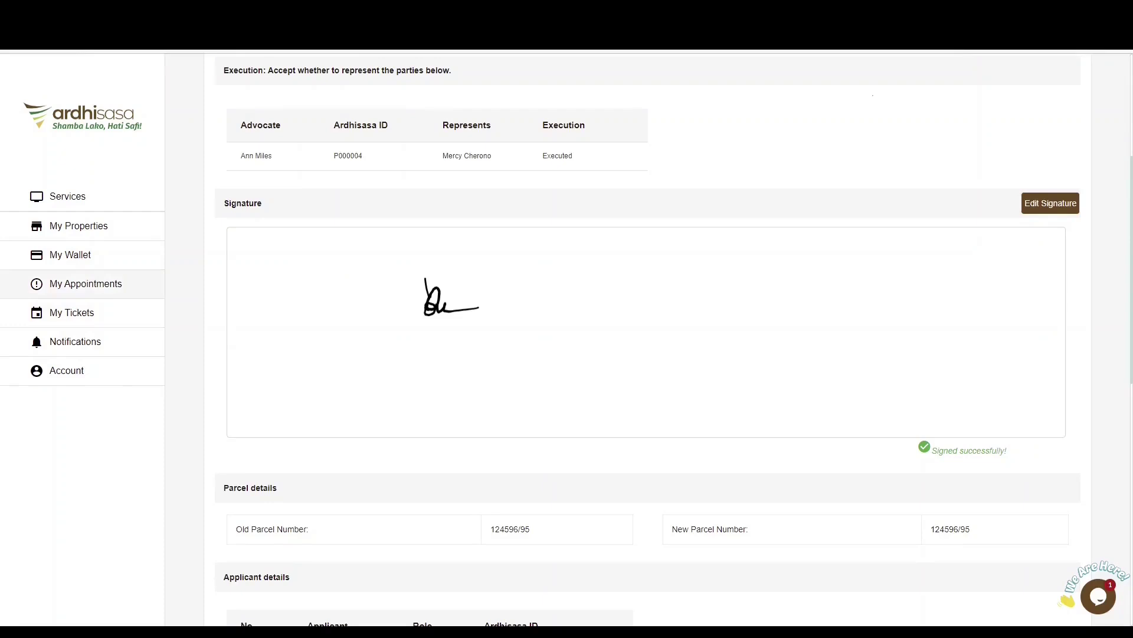
{"action": "scroll", "coordinate": [649, 342], "scroll_direction": "up", "scroll_amount": 4}
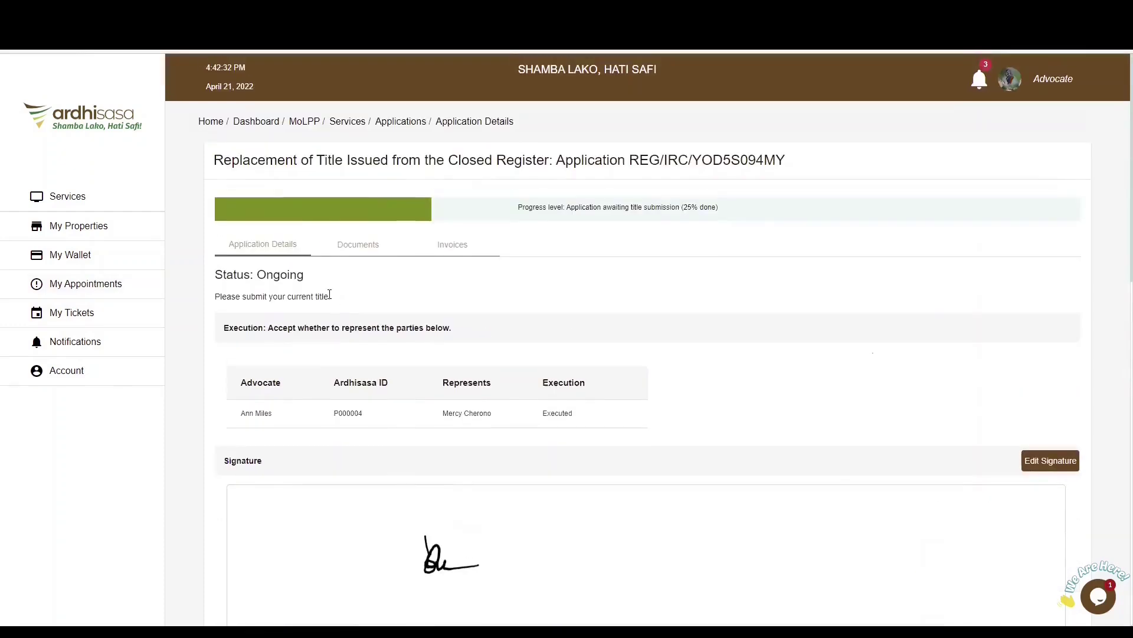
{"action": "left_click_drag", "start_coordinate": [329, 295], "coordinate": [215, 296]}
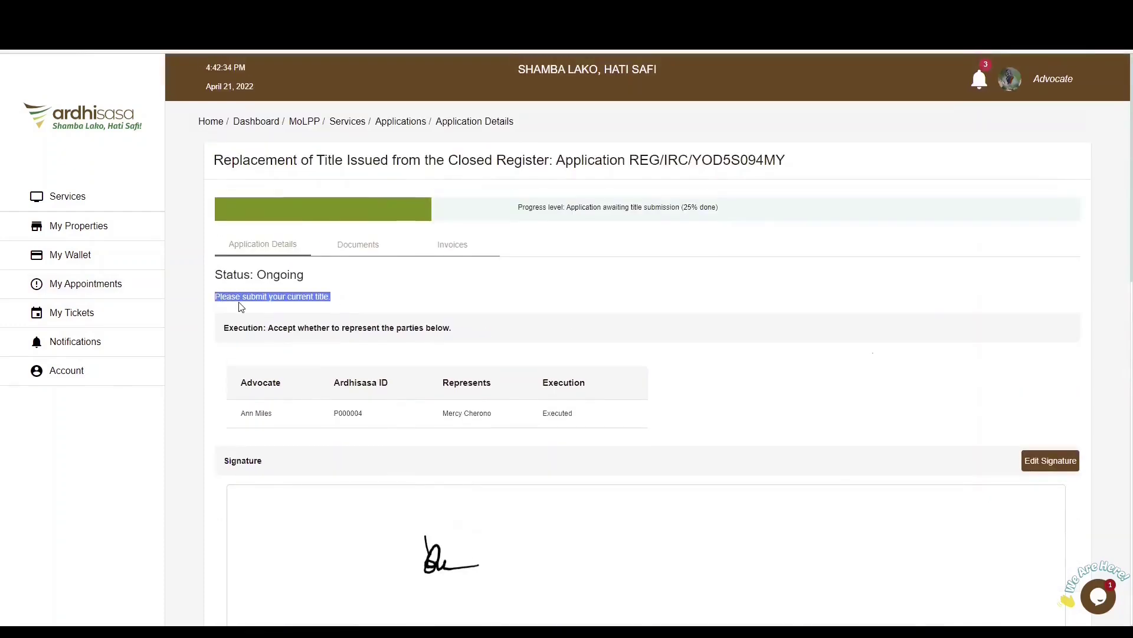
{"action": "scroll", "coordinate": [248, 312], "scroll_direction": "down", "scroll_amount": 3}
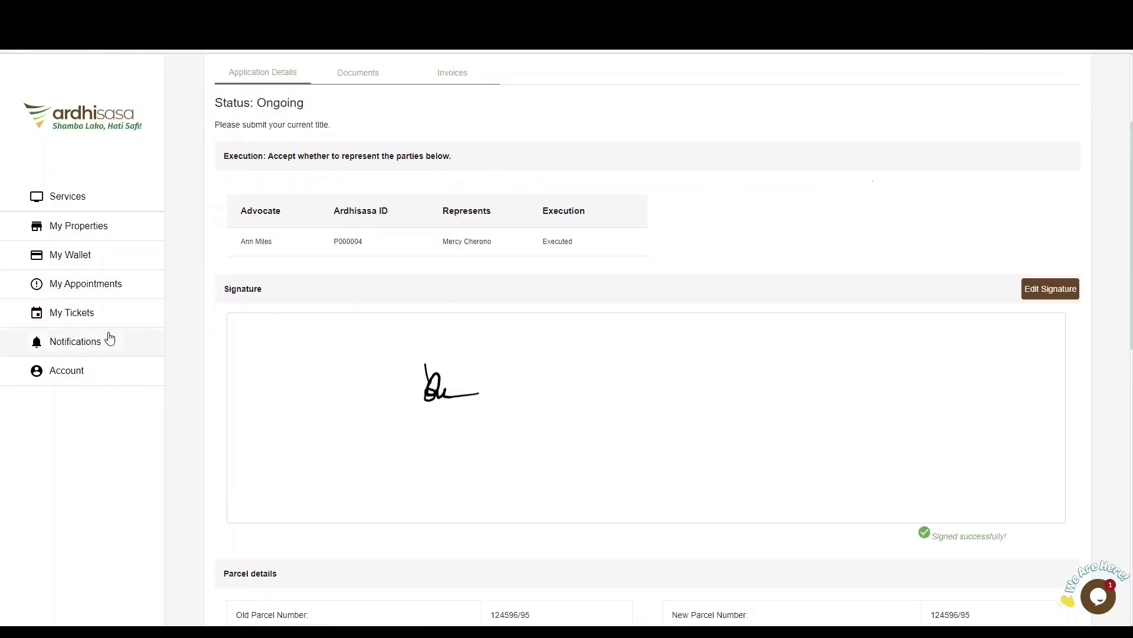
Book the title-surrender appointment invitation for 22 April 2022 at 09:00:00.
{"action": "left_click", "coordinate": [75, 288]}
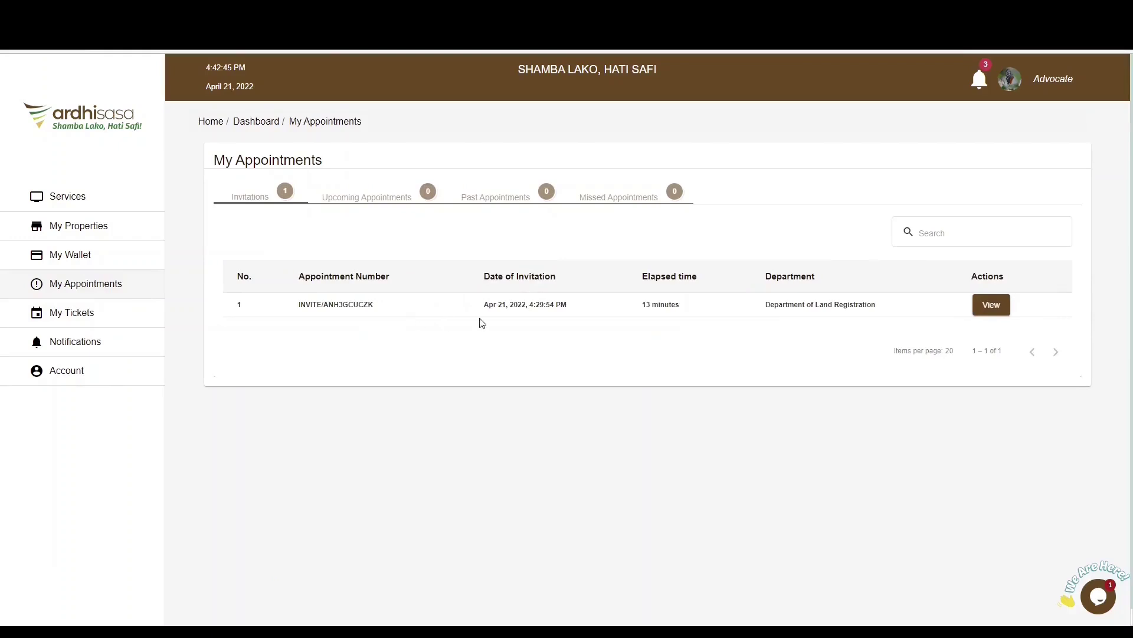
{"action": "left_click", "coordinate": [992, 305]}
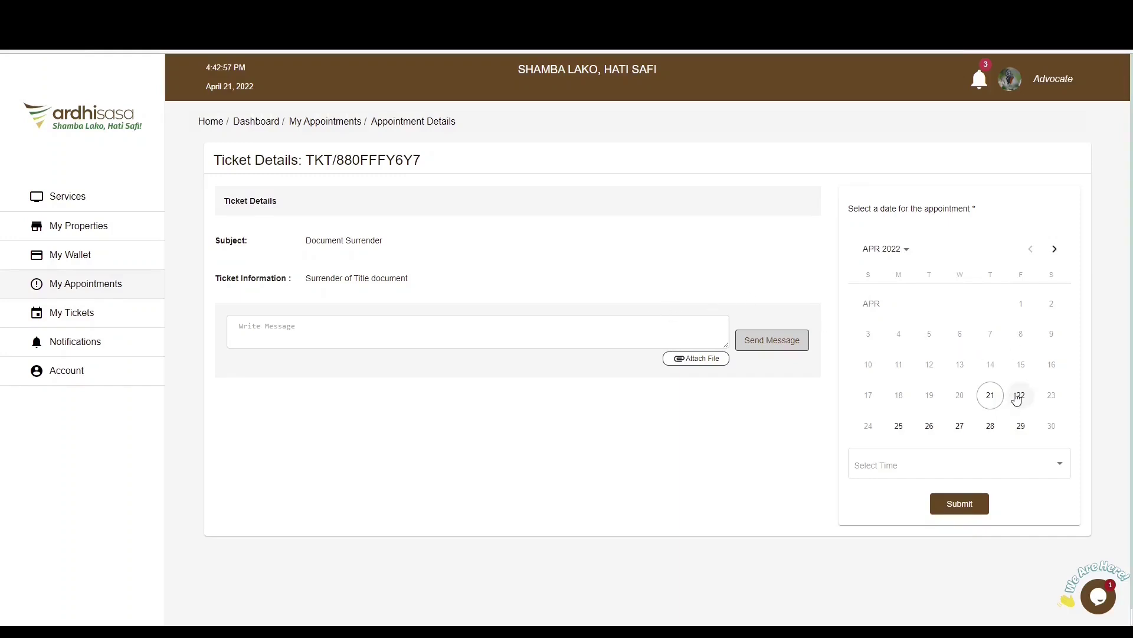
{"action": "left_click", "coordinate": [1017, 399]}
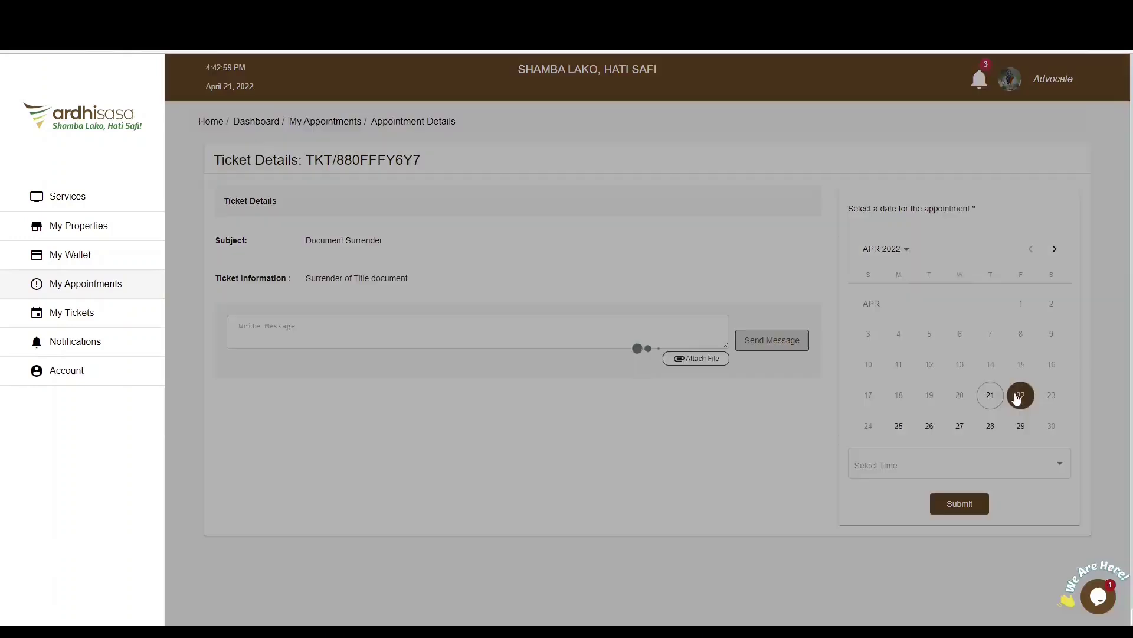
{"action": "left_click", "coordinate": [945, 465]}
{"action": "left_click", "coordinate": [873, 480]}
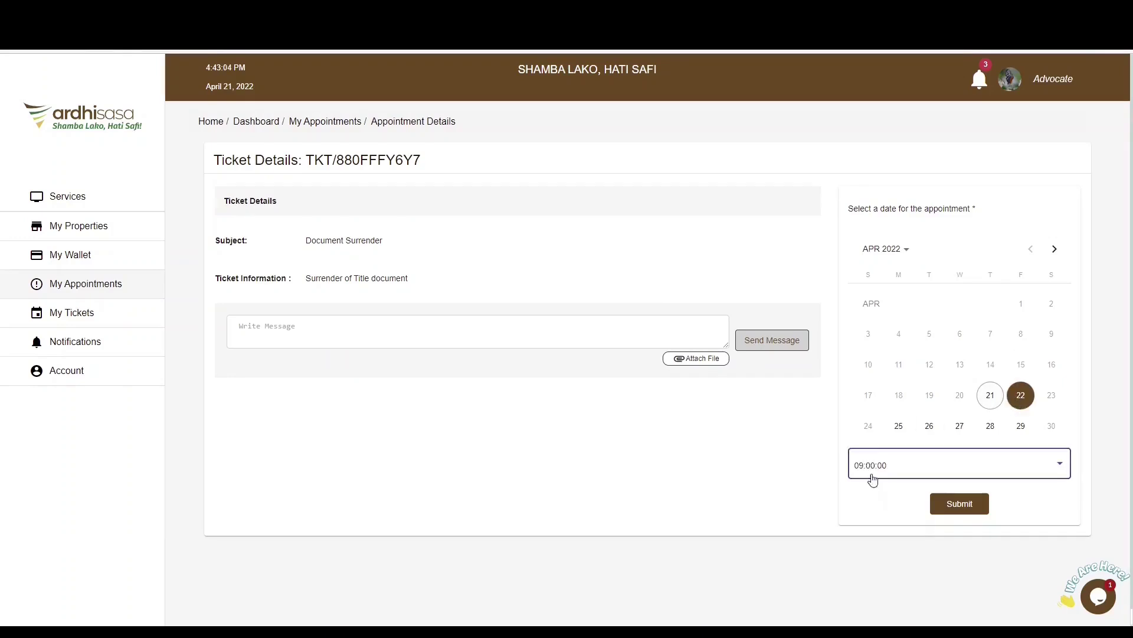
{"action": "scroll", "coordinate": [838, 466], "scroll_direction": "down", "scroll_amount": 1}
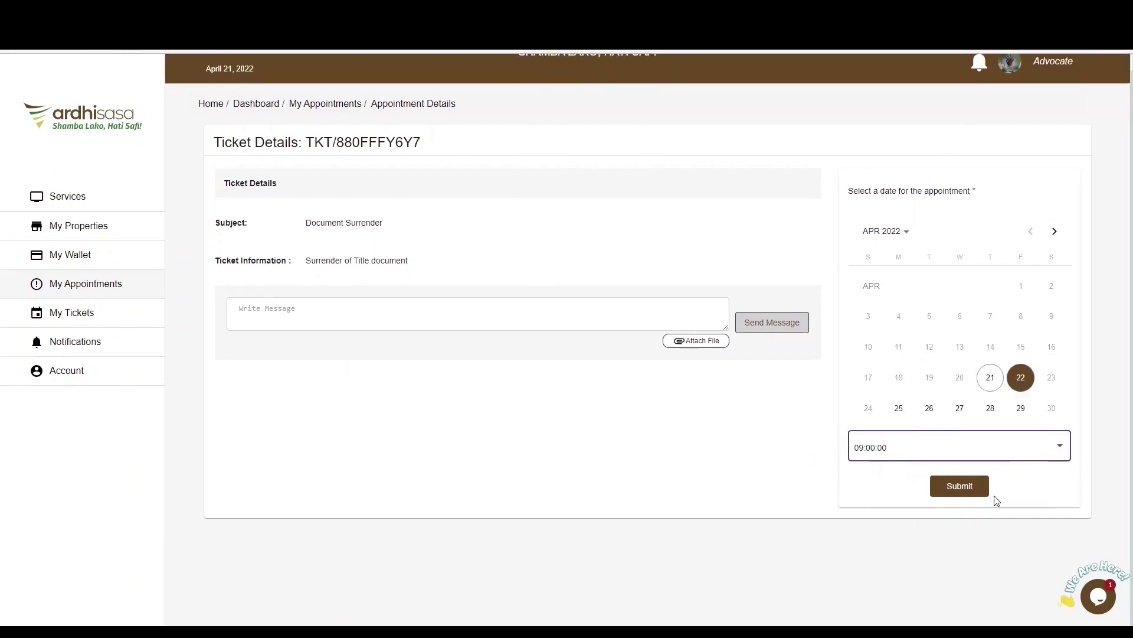
{"action": "left_click", "coordinate": [958, 493]}
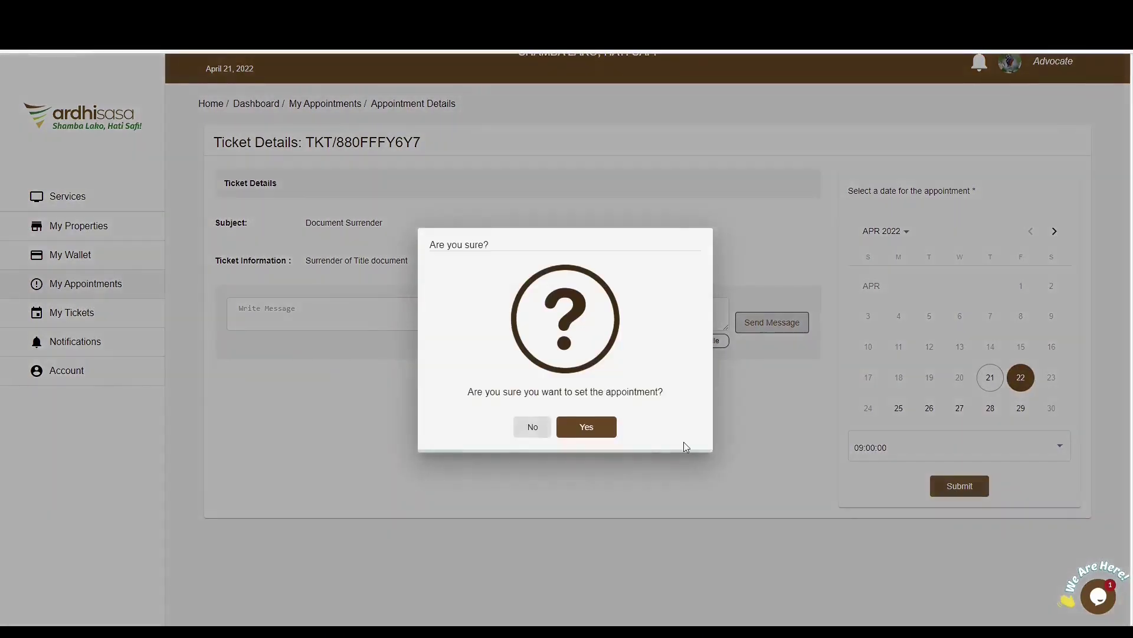
{"action": "left_click", "coordinate": [607, 434]}
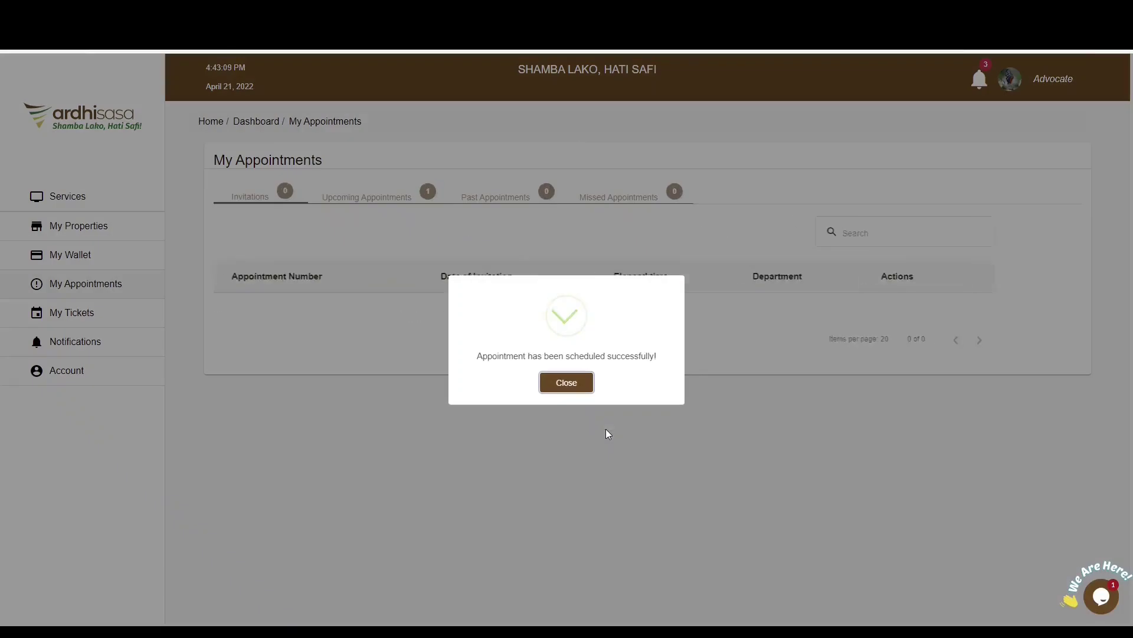
{"action": "left_click", "coordinate": [567, 382]}
Open the upcoming Document Surrender appointment and view its gate pass QR code.
{"action": "left_click", "coordinate": [360, 196]}
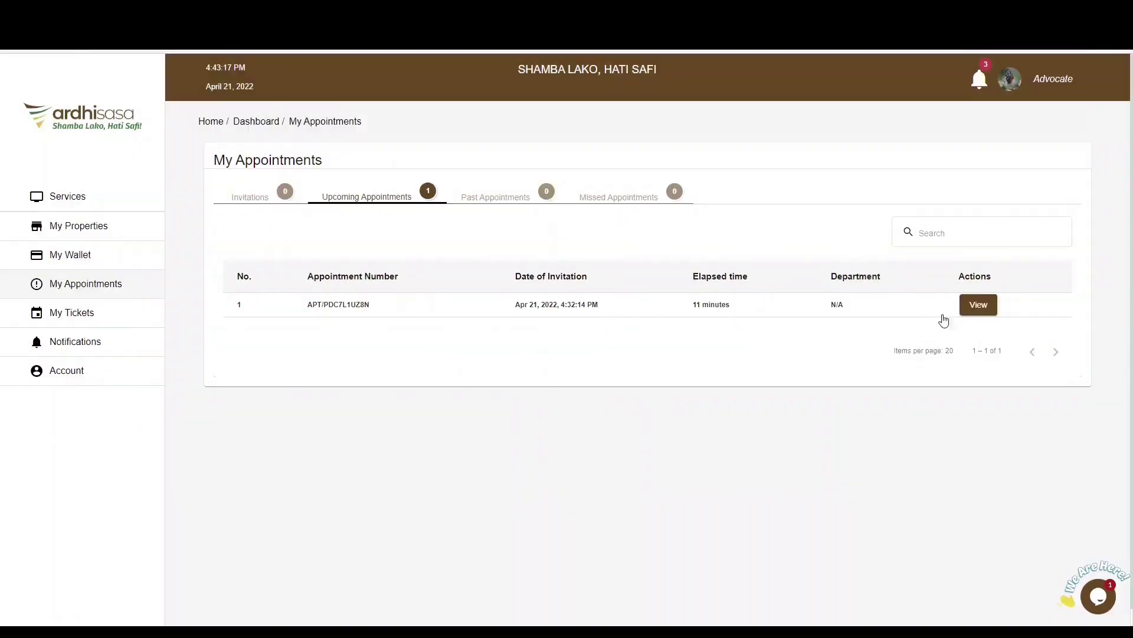
{"action": "left_click", "coordinate": [979, 305]}
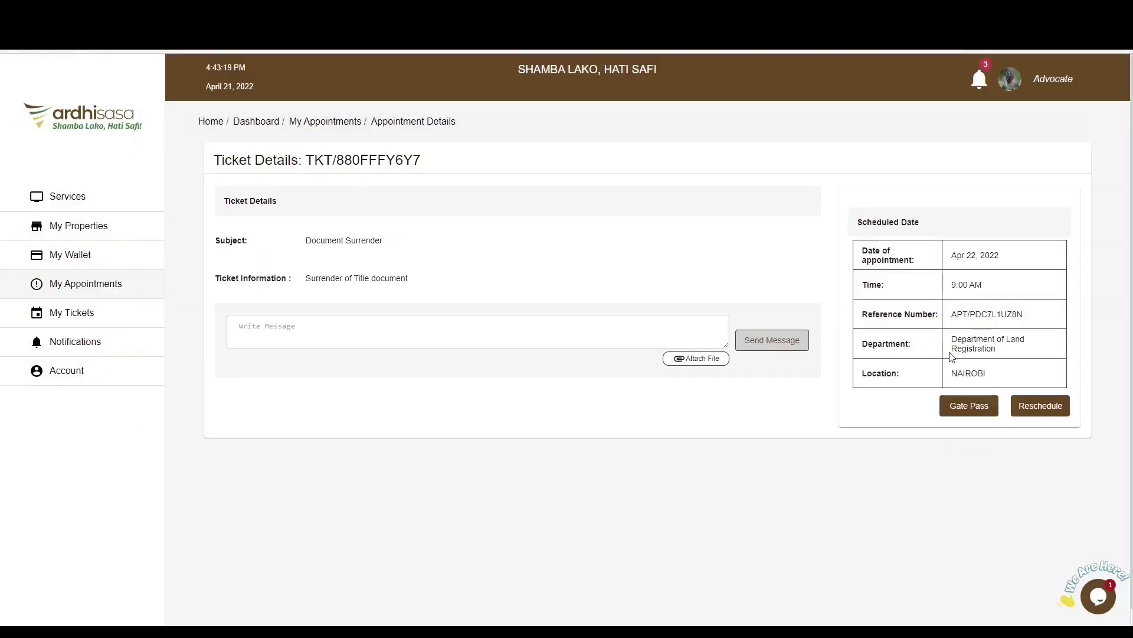
{"action": "left_click", "coordinate": [965, 410]}
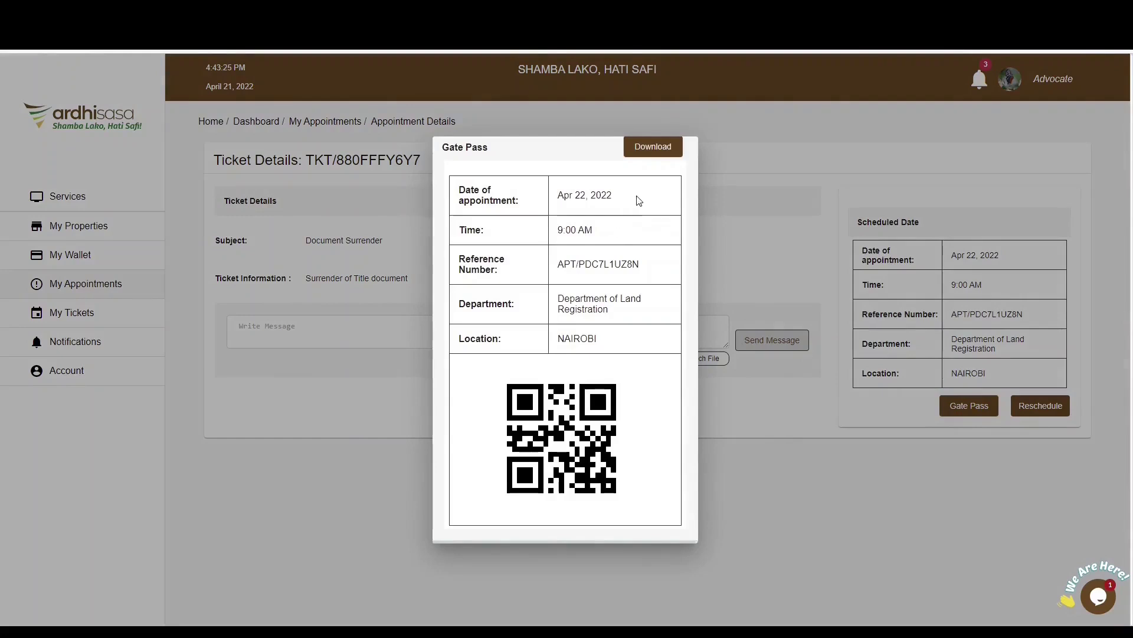
{"action": "left_click", "coordinate": [757, 197]}
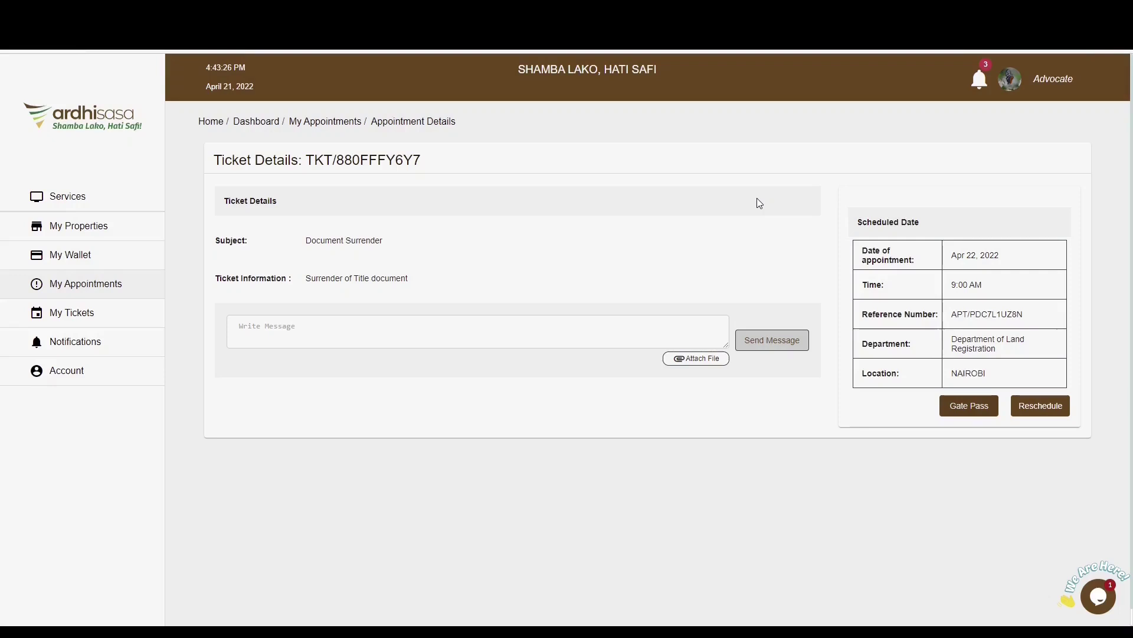
{"action": "left_click", "coordinate": [1049, 413]}
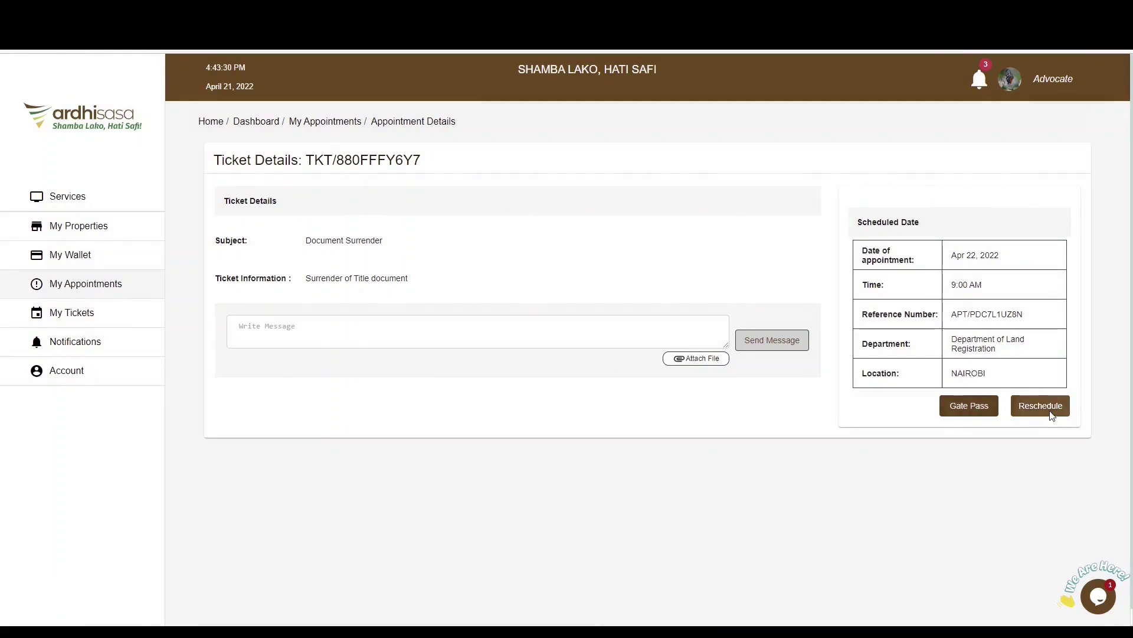
Pick 22 April at 09:00:00 as the rescheduled appointment slot.
{"action": "left_click", "coordinate": [624, 369]}
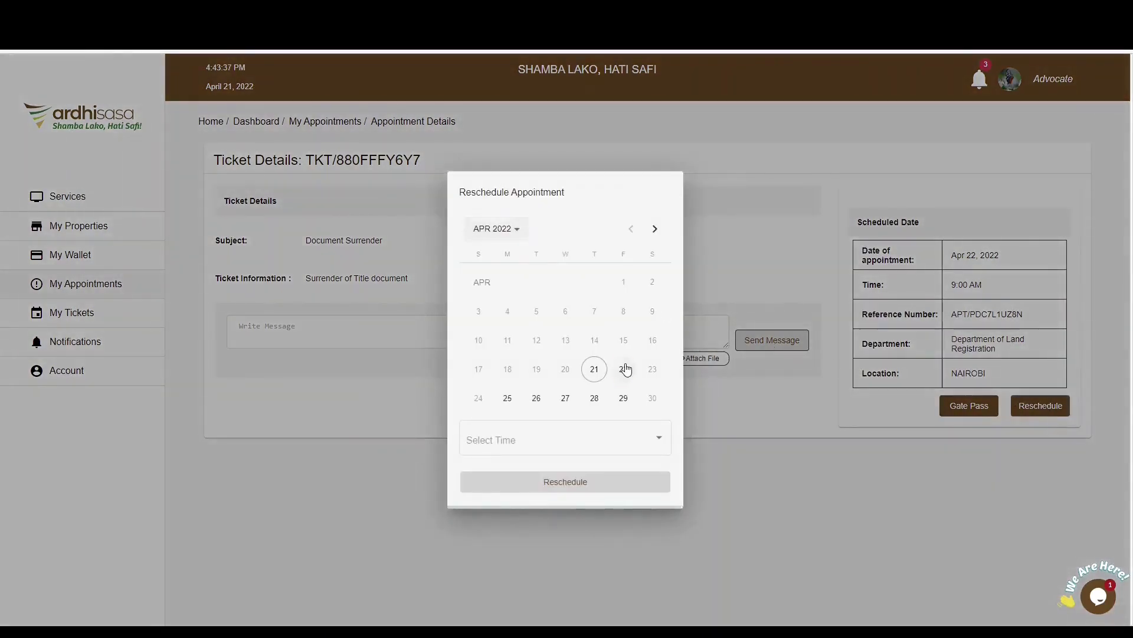
{"action": "left_click", "coordinate": [534, 451]}
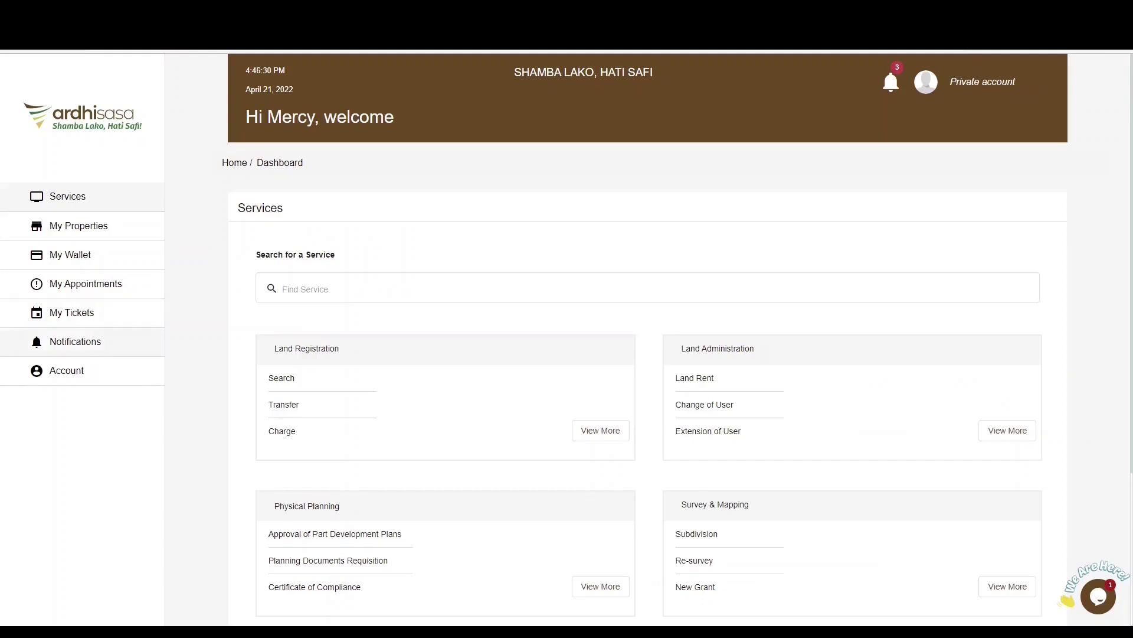
Go from Notifications to the replacement-of-title application and scroll down to its signature pad.
{"action": "left_click", "coordinate": [95, 343]}
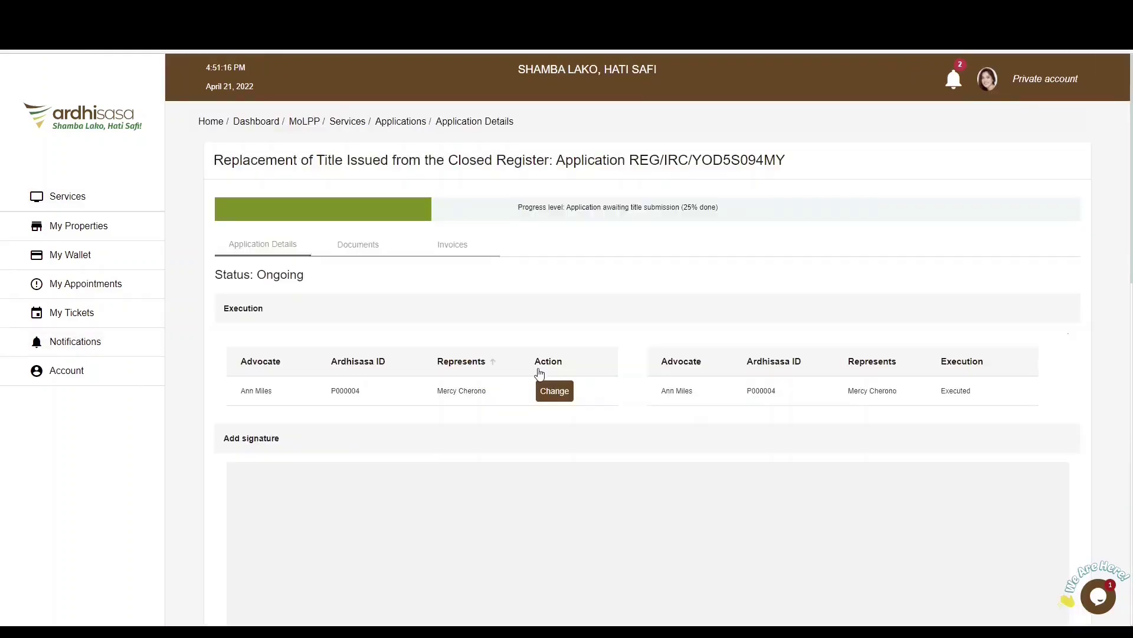
{"action": "scroll", "coordinate": [324, 367], "scroll_direction": "down", "scroll_amount": 2}
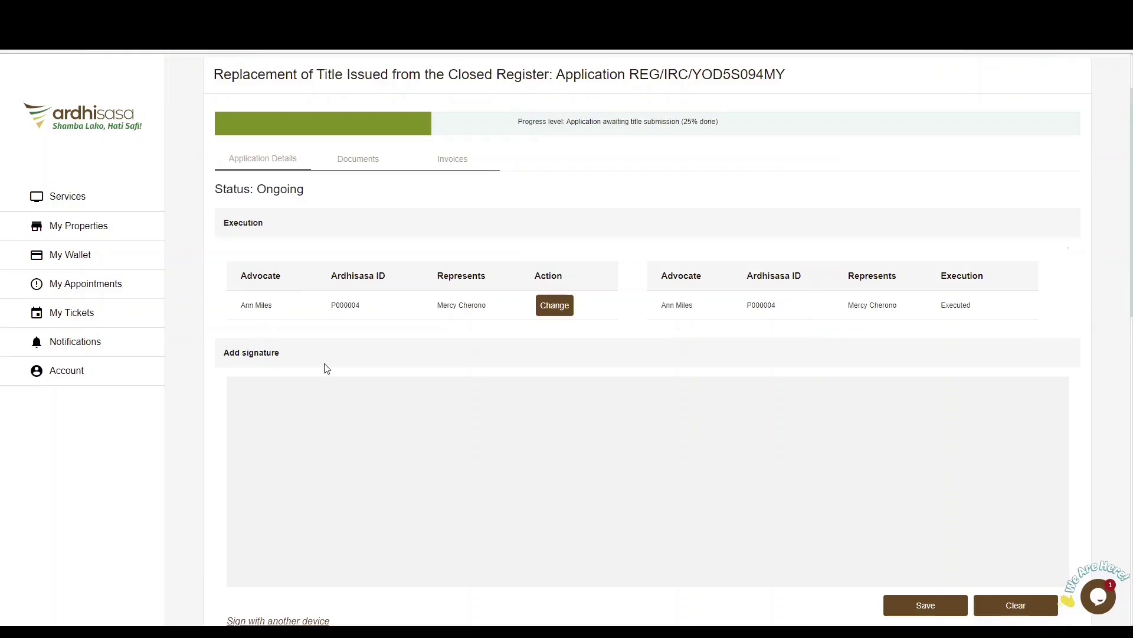
{"action": "mouse_move", "coordinate": [512, 311]}
{"action": "scroll", "coordinate": [503, 344], "scroll_direction": "down", "scroll_amount": 1}
{"action": "scroll", "coordinate": [490, 351], "scroll_direction": "down", "scroll_amount": 3}
{"action": "scroll", "coordinate": [466, 378], "scroll_direction": "up", "scroll_amount": 7}
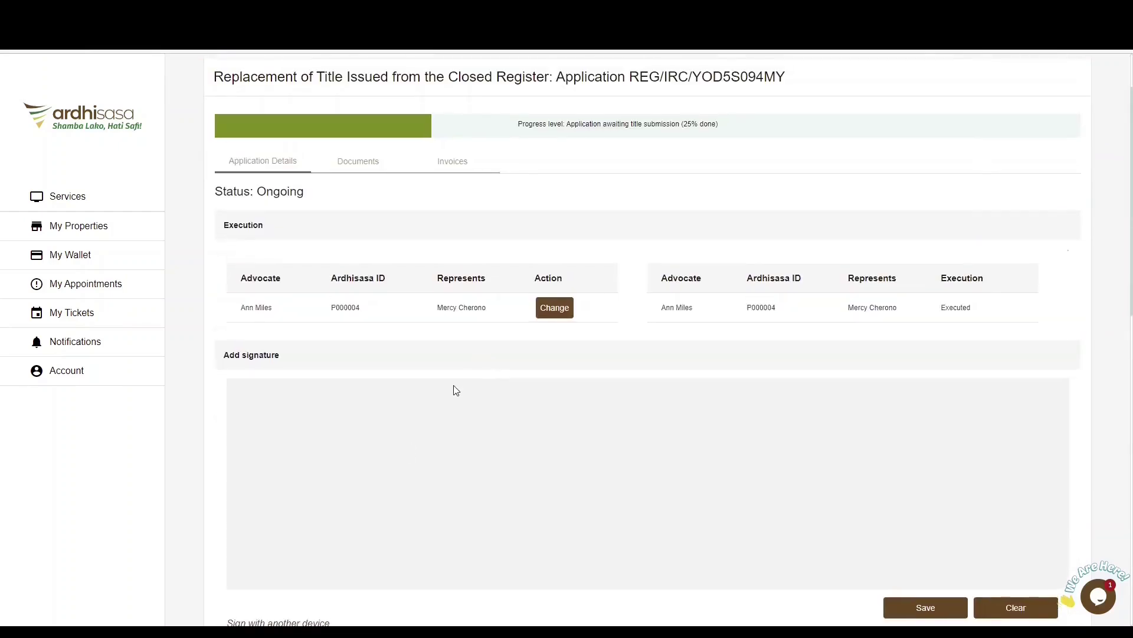
{"action": "scroll", "coordinate": [443, 414], "scroll_direction": "down", "scroll_amount": 2}
{"action": "scroll", "coordinate": [448, 380], "scroll_direction": "down", "scroll_amount": 1}
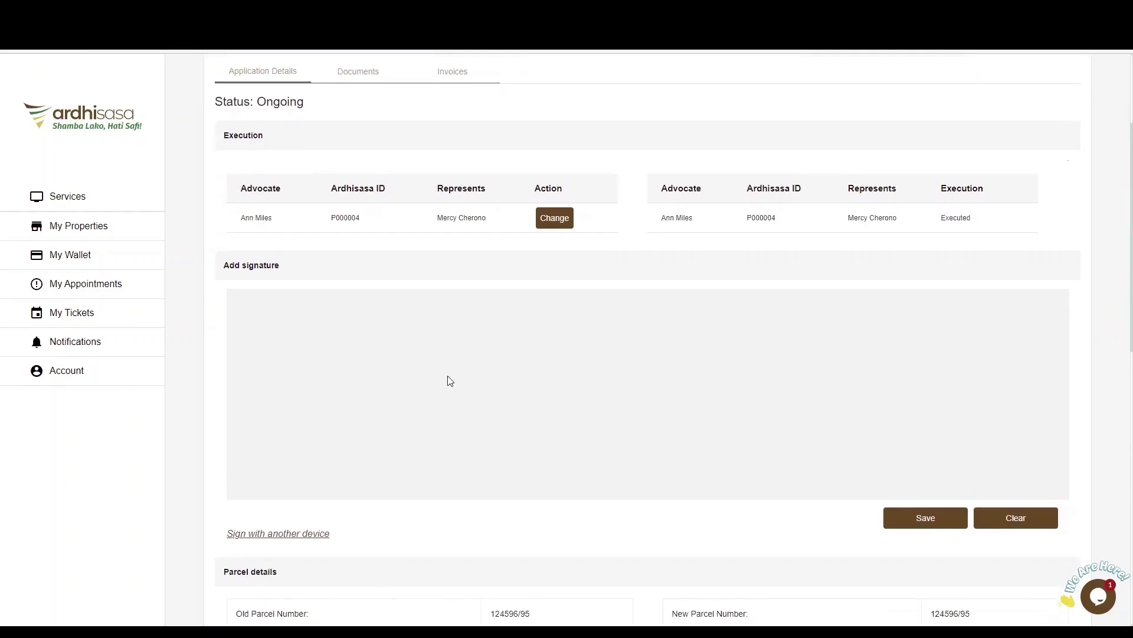
Draw the proprietor's signature, save and confirm it, then reload the application page.
{"action": "mouse_move", "coordinate": [428, 249]}
{"action": "left_mouse_down"}
{"action": "mouse_move", "coordinate": [427, 300]}
{"action": "mouse_move", "coordinate": [499, 282]}
{"action": "left_mouse_up"}
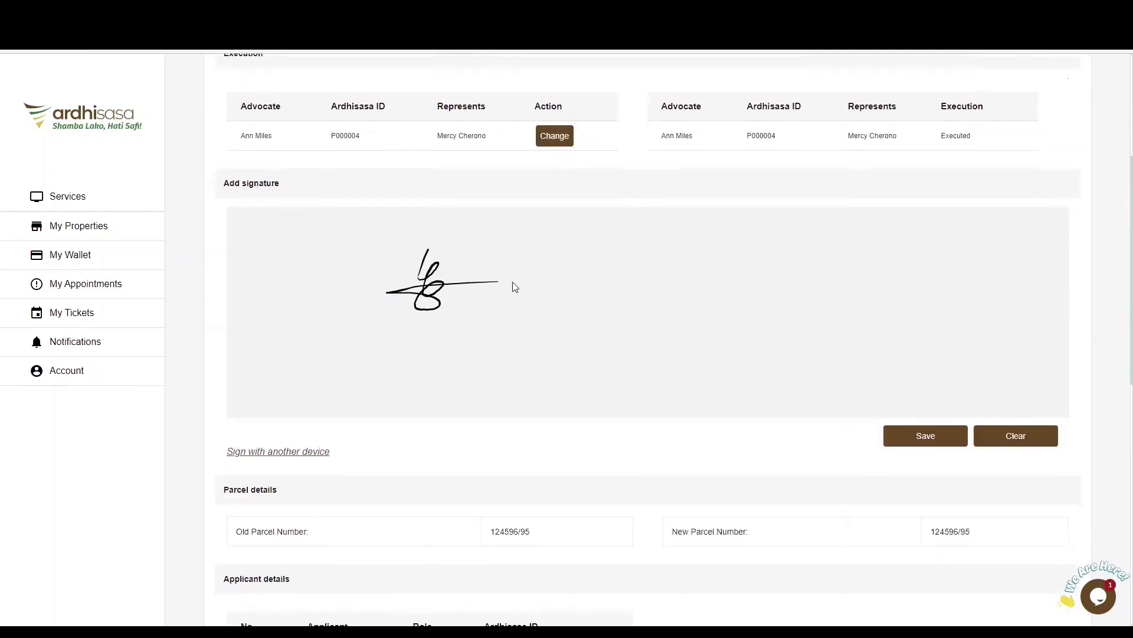
{"action": "left_click", "coordinate": [921, 435]}
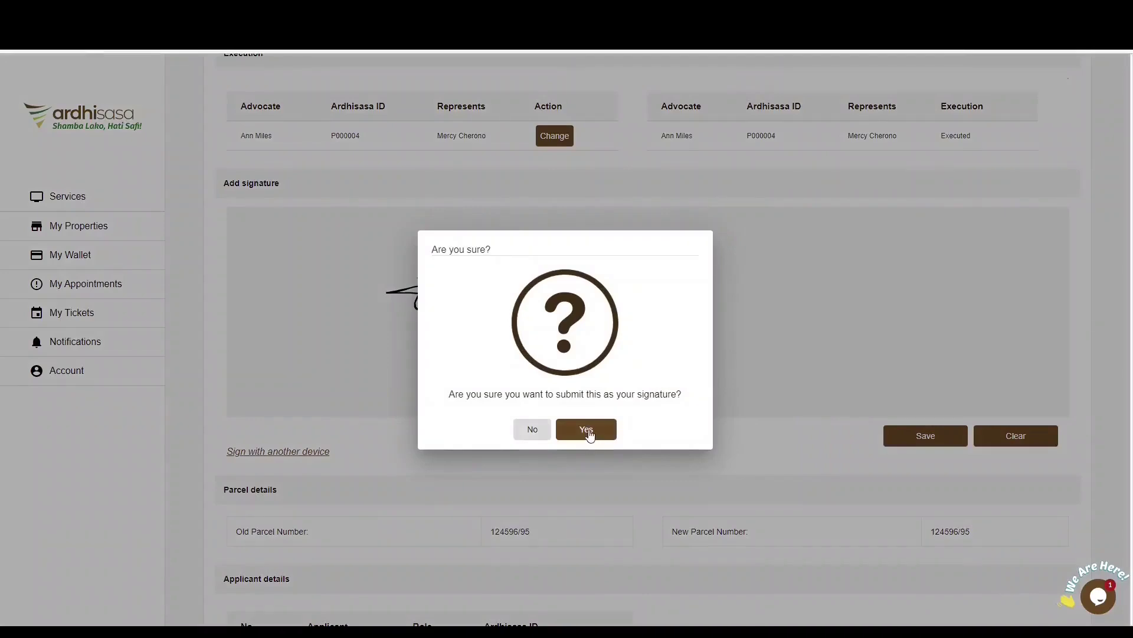
{"action": "left_click", "coordinate": [587, 430]}
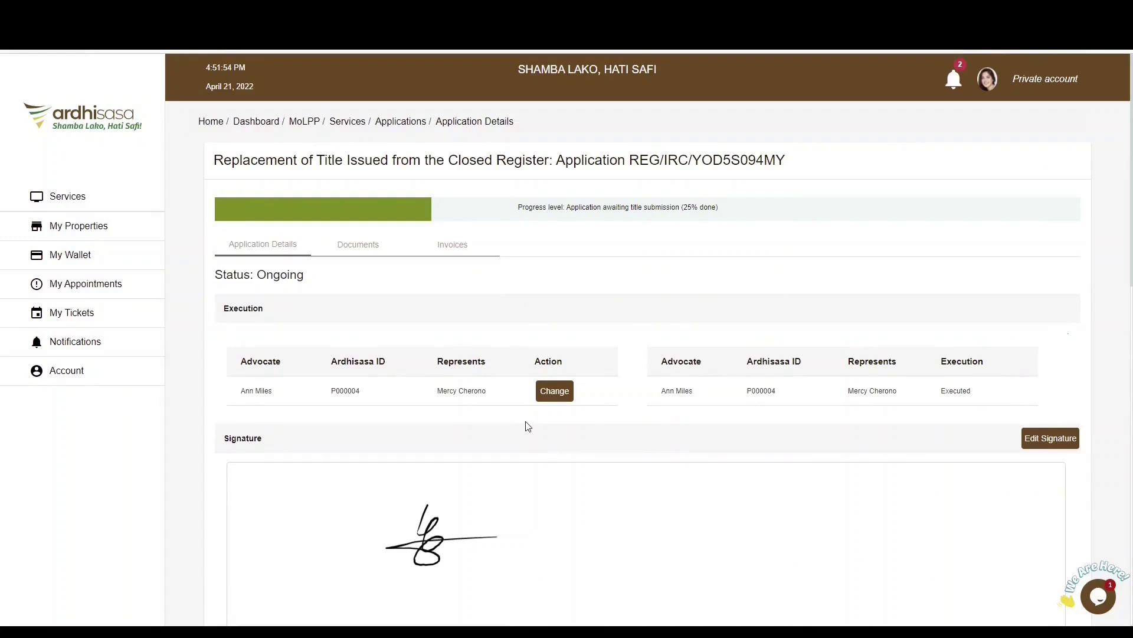
{"action": "left_click", "coordinate": [554, 390]}
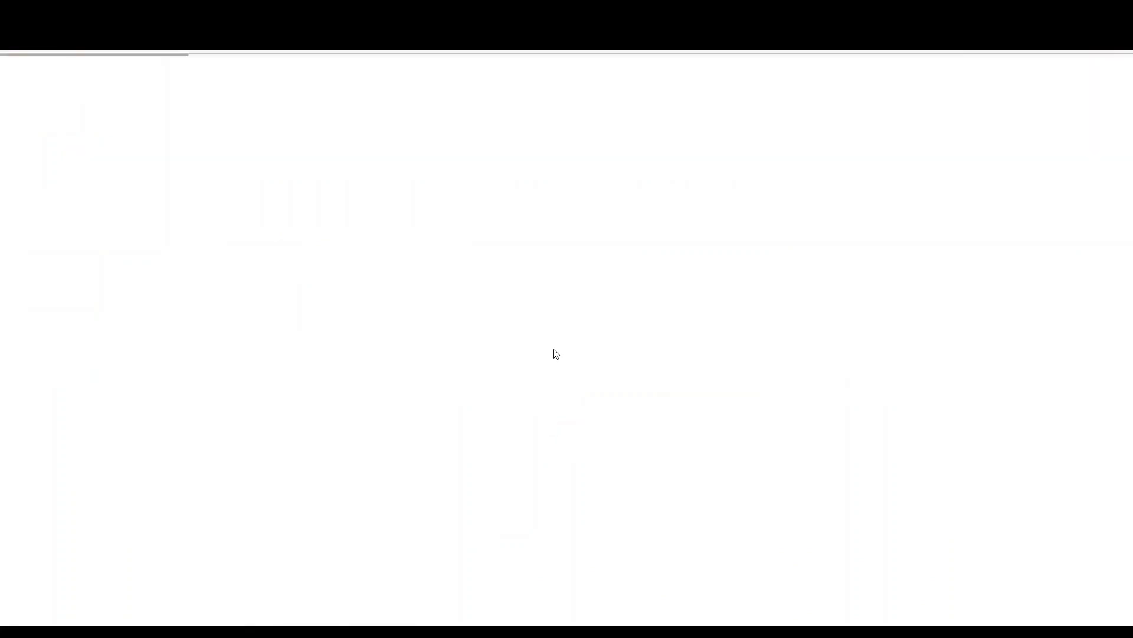